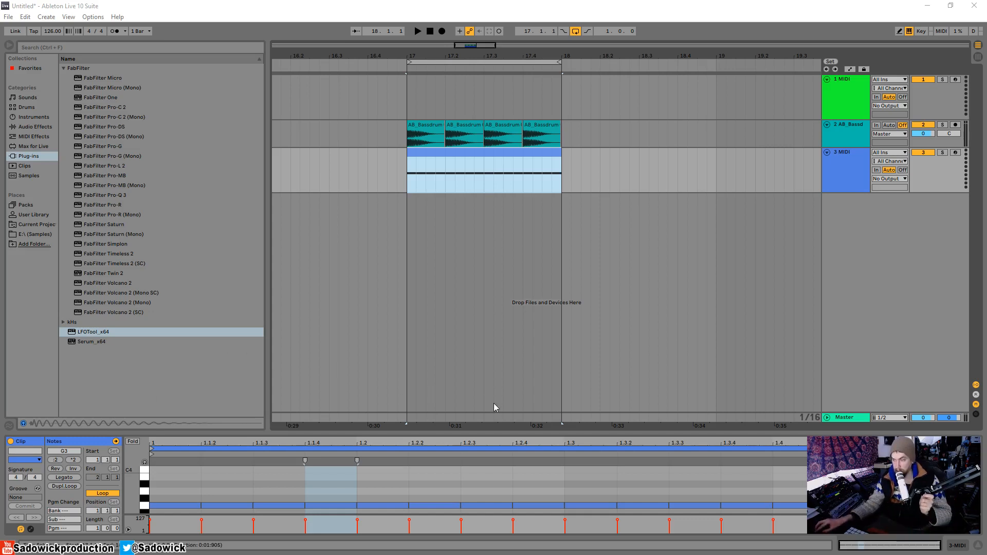
Load the Serum_x64 instrument onto the third MIDI track, below the bassdrum track.
left_click_drag(491, 433, 491, 379)
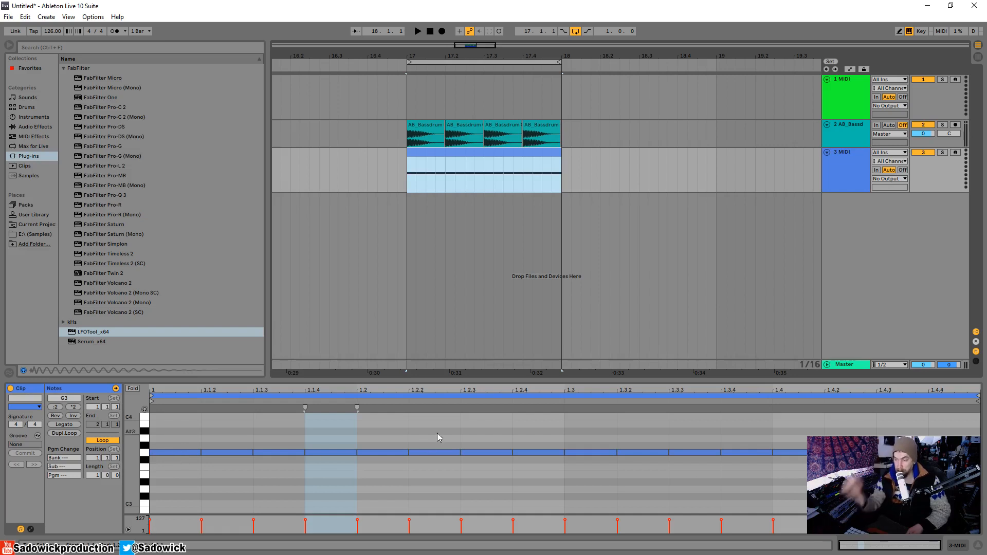
left_click(957, 548)
left_click_drag(947, 171, 947, 177)
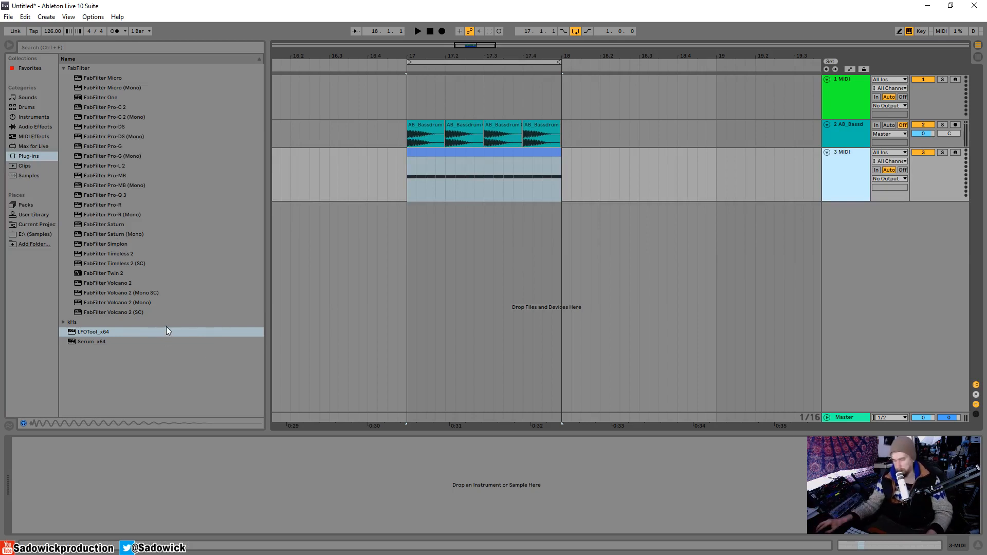
left_click_drag(83, 343, 465, 205)
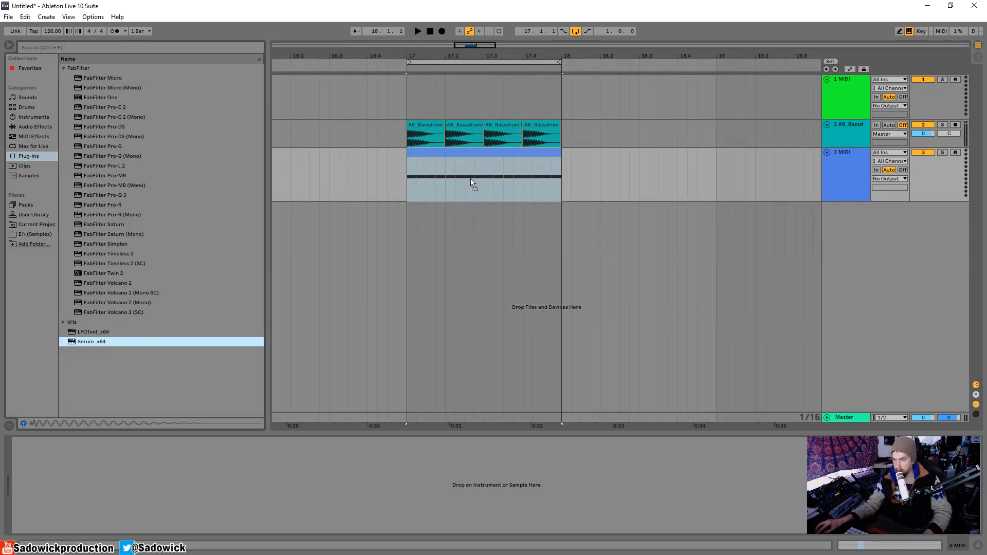
left_click_drag(472, 183, 470, 181)
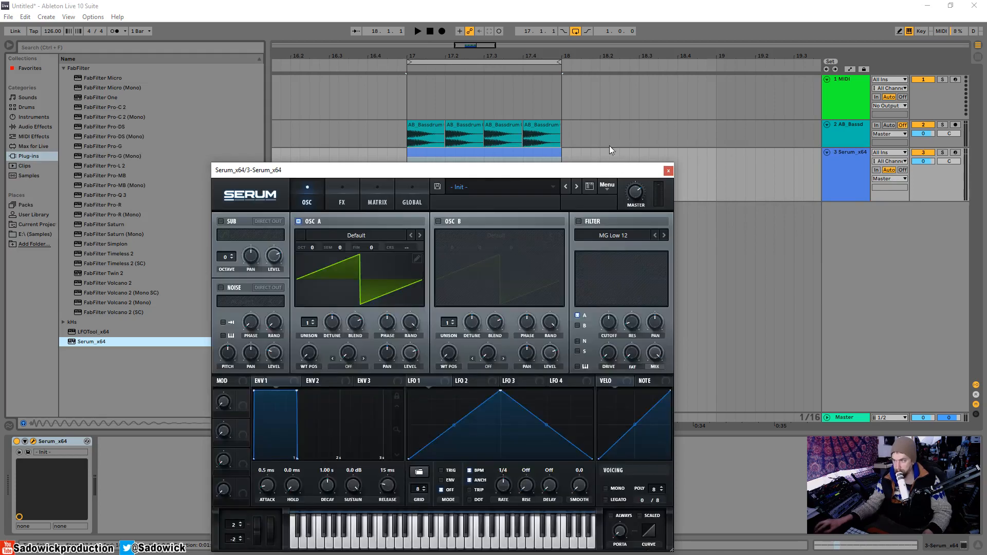
left_click_drag(597, 169, 529, 160)
Solo the bassdrum track and play it back.
left_click(944, 125)
key("space")
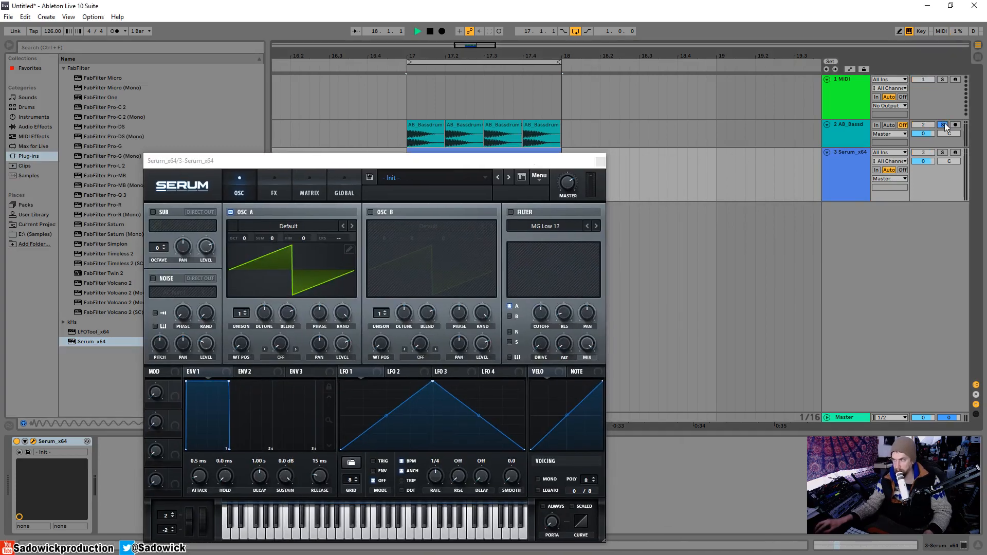
key("space")
Solo the Serum track to hear its initial patch on its own.
left_click(943, 153)
left_click_drag(419, 159, 538, 240)
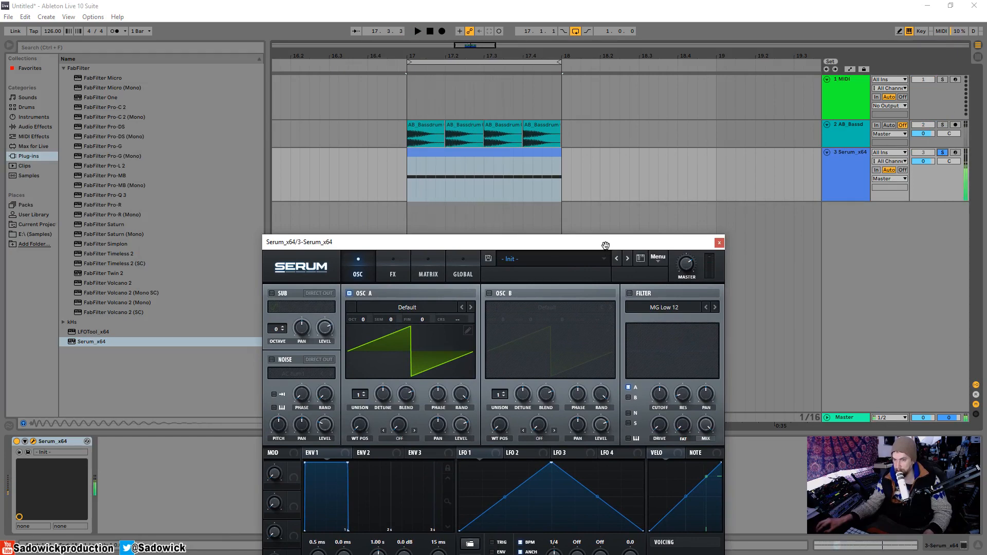
left_click_drag(607, 250, 548, 108)
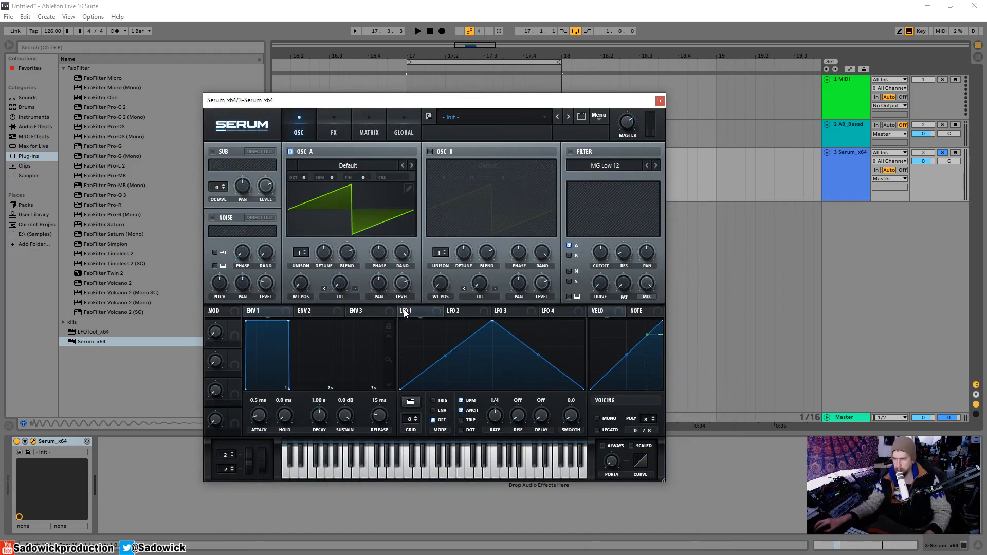
Shape Envelope 1 into a short pluck with 323 ms decay and sustain at minus infinity, and audition it.
left_click_drag(289, 322, 258, 412)
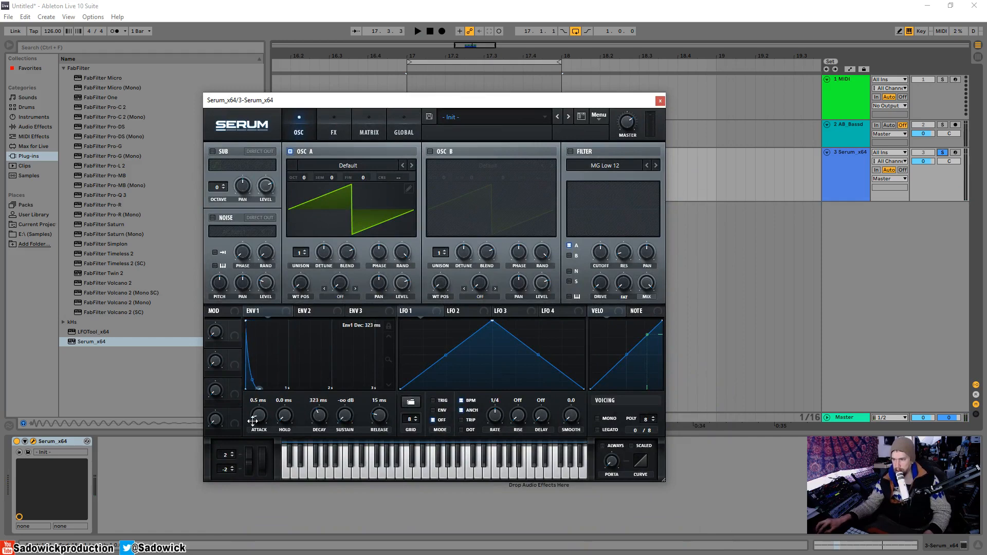
key("space")
key("space")
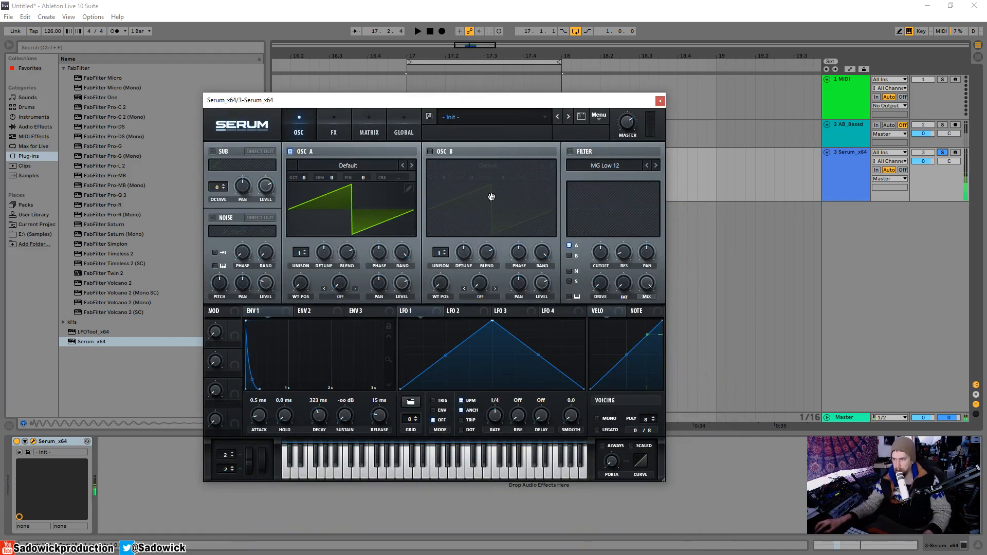
Draw a narrow pulse waveform in oscillator A's wavetable editor, high for seven grid columns and low for the eighth.
left_click(408, 189)
left_click_drag(263, 249, 407, 224)
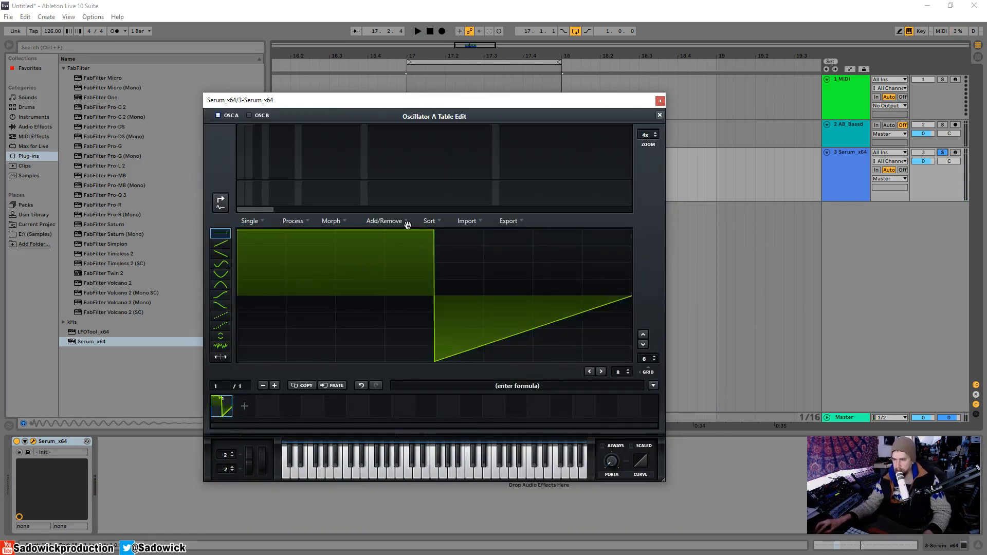
left_click_drag(468, 314, 595, 392)
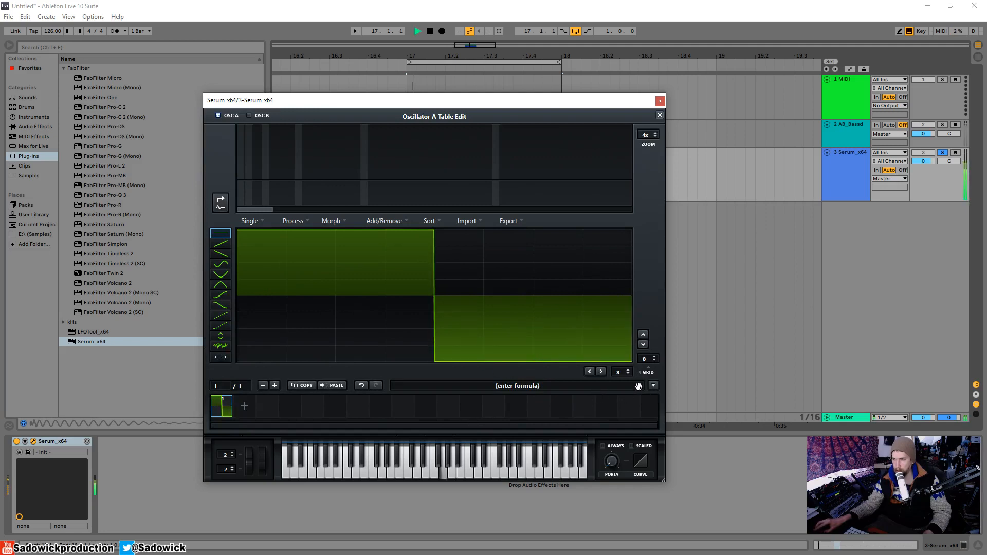
mouse_move(470, 314)
left_mouse_down()
mouse_move(471, 234)
mouse_move(558, 228)
left_mouse_up()
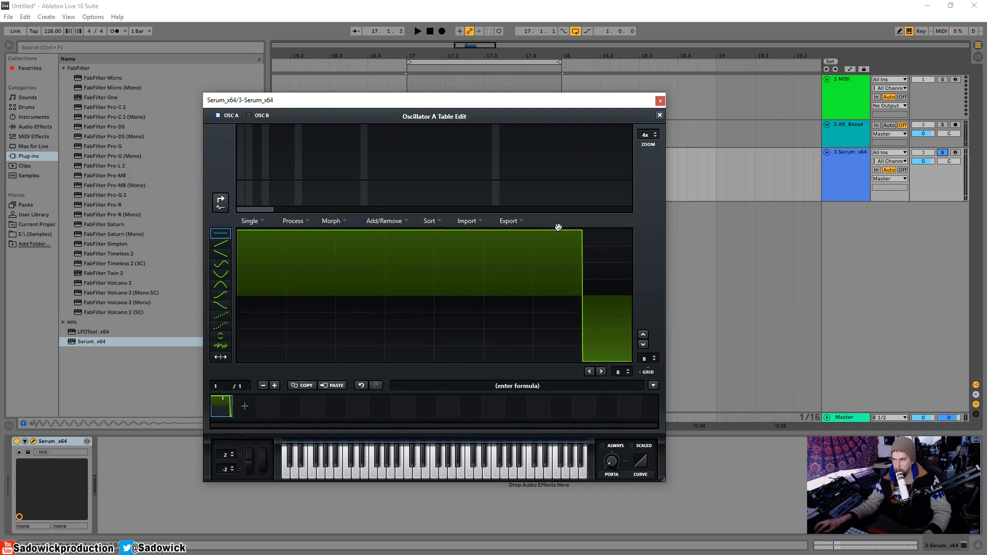
left_click(660, 113)
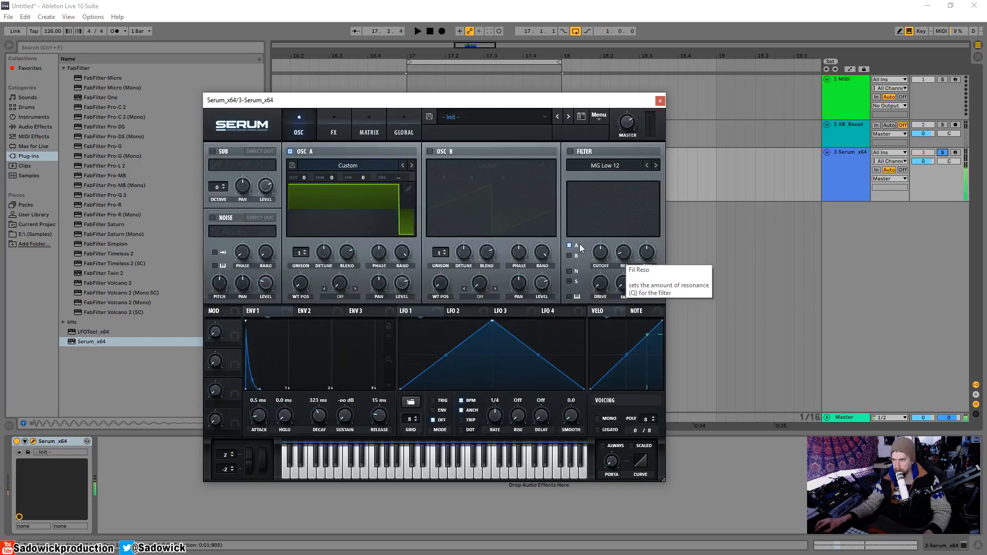
Set oscillator A's octave to -2.
left_click_drag(303, 178, 303, 187)
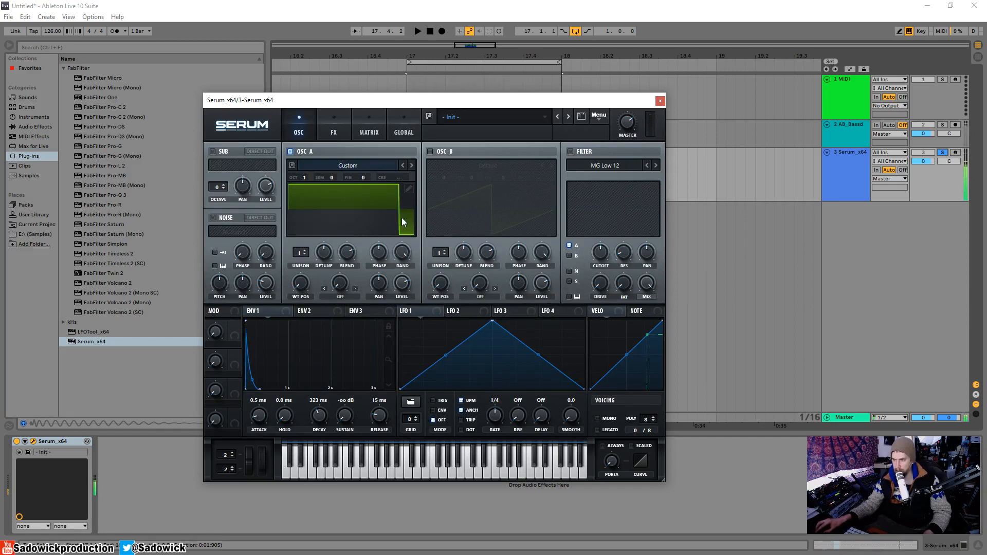
left_click_drag(305, 178, 304, 186)
key("space")
Shorten the decay of Envelope 1 to 204 ms and audition the sound.
left_click_drag(319, 415, 319, 419)
key("space")
key("space")
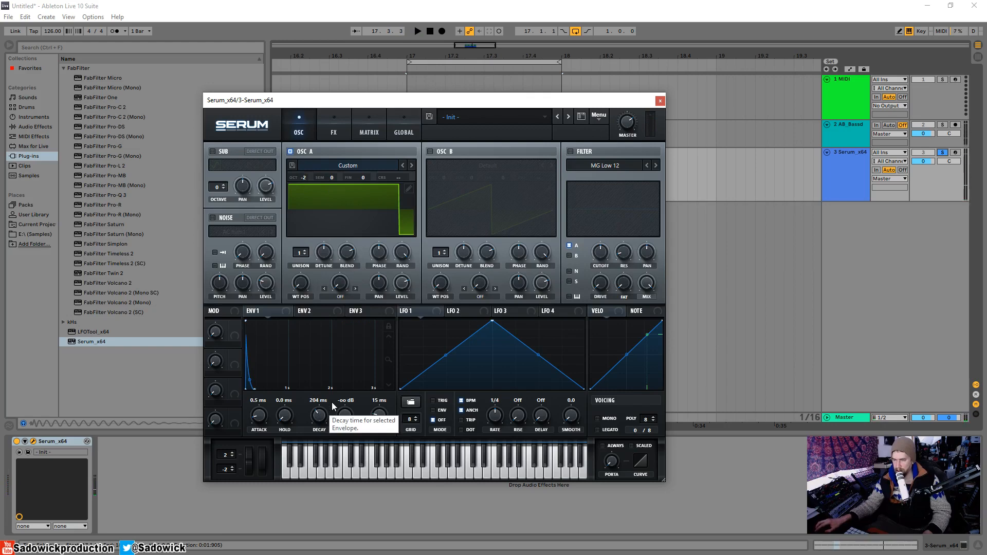
Try the PWM warp mode on oscillator A and sweep its warp amount during playback.
left_click(337, 298)
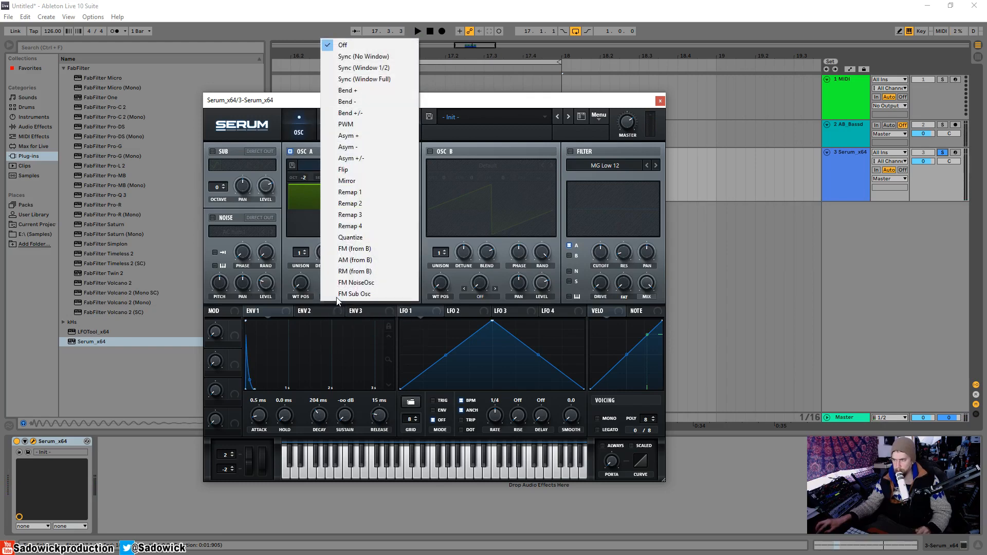
left_click(310, 301)
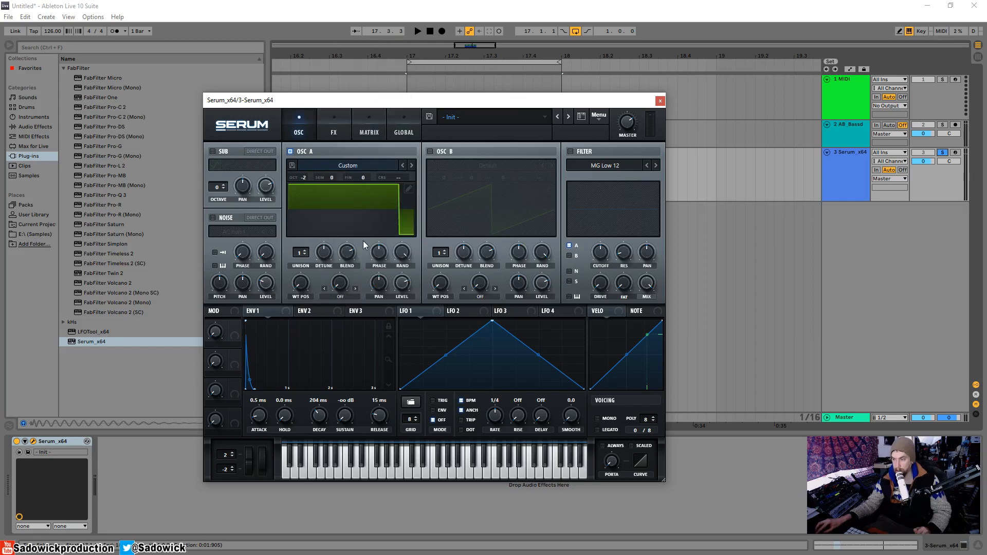
left_click(344, 296)
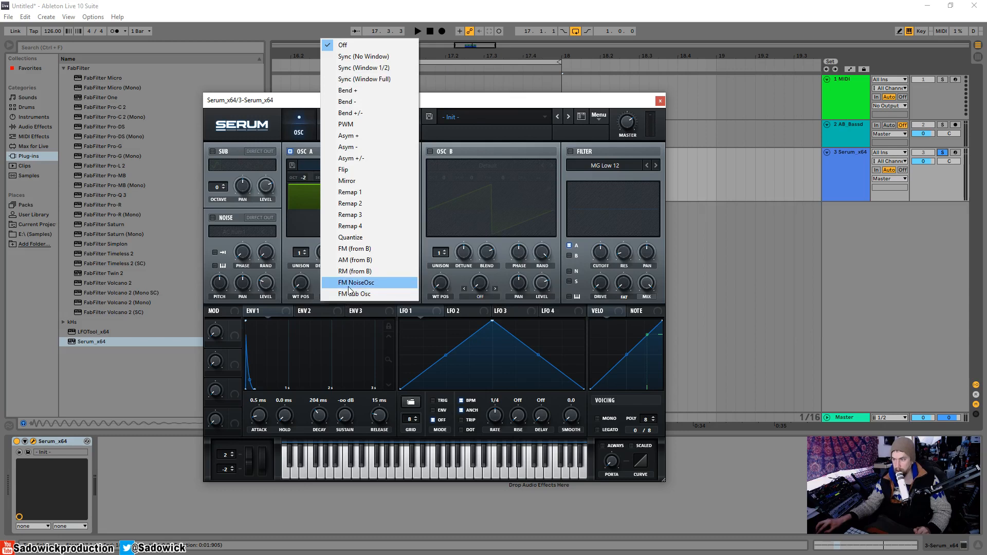
left_click(349, 124)
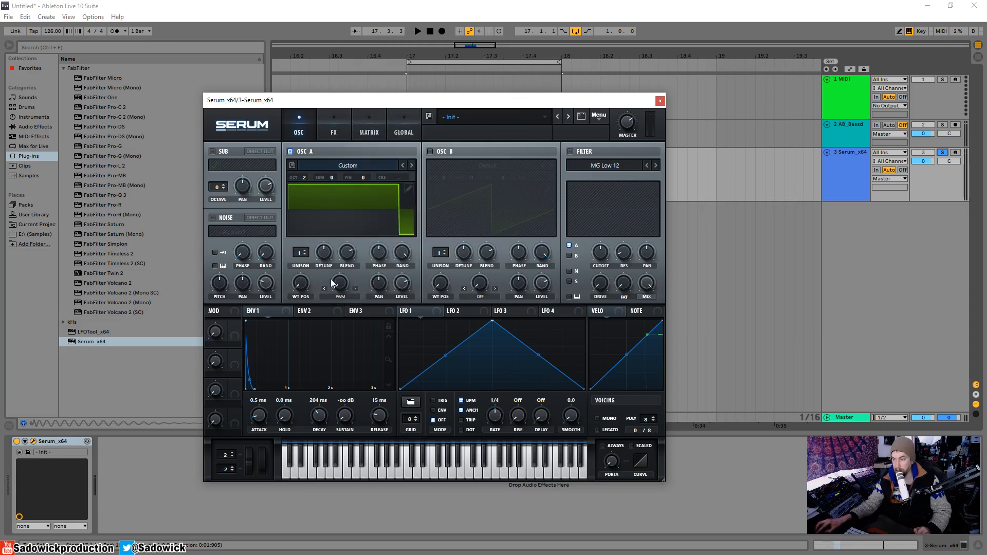
left_click_drag(335, 284, 349, 222)
left_click(341, 297)
left_click(311, 270)
left_click_drag(338, 289, 338, 205)
mouse_move(351, 277)
left_mouse_down()
mouse_move(354, 329)
mouse_move(356, 269)
left_mouse_up()
mouse_move(347, 286)
left_mouse_down()
mouse_move(352, 249)
mouse_move(350, 315)
mouse_move(350, 215)
mouse_move(347, 286)
left_mouse_up()
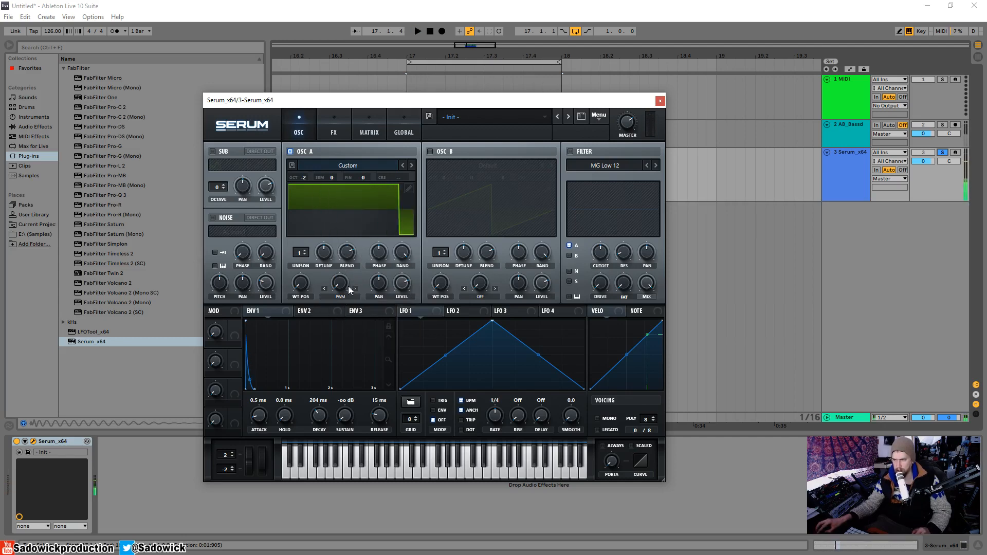
Set oscillator A's warp mode to Sync (No Window) and test its warp amount.
left_click(344, 297)
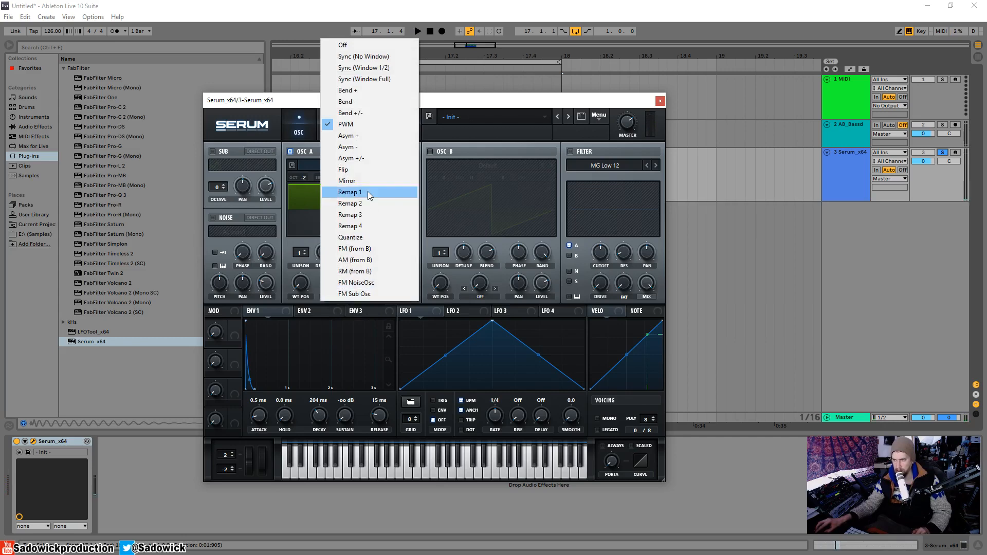
left_click(374, 80)
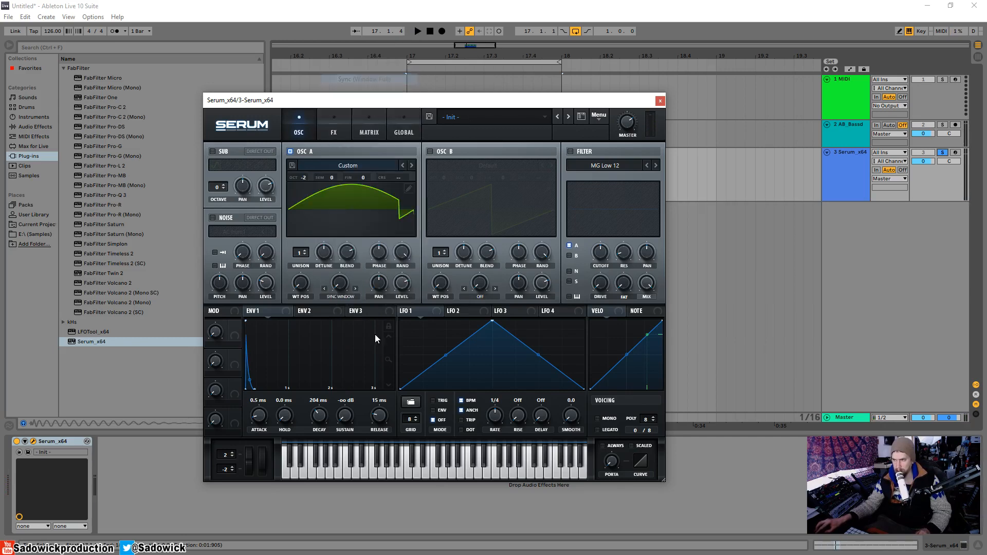
left_click(344, 297)
left_click(339, 297)
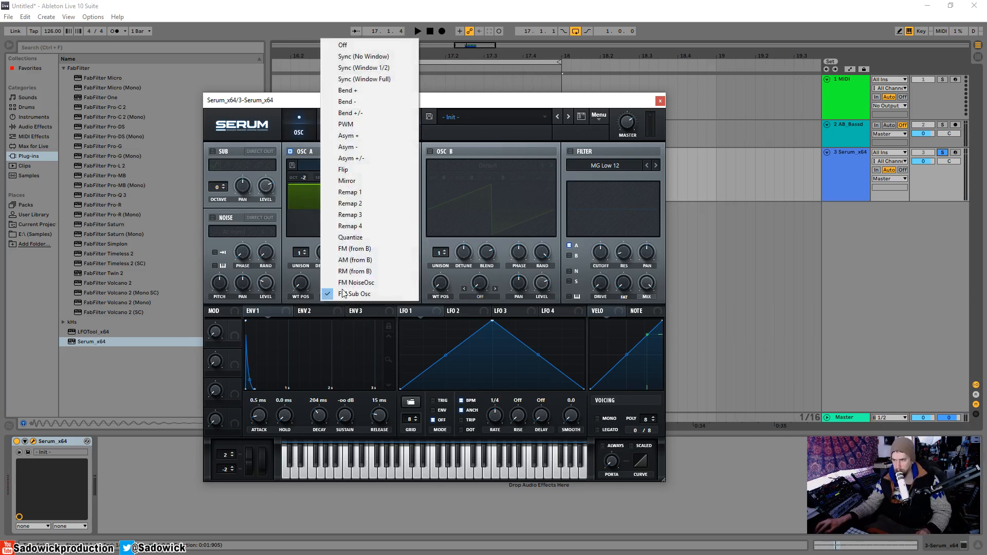
left_click(379, 58)
left_click_drag(338, 285, 356, 332)
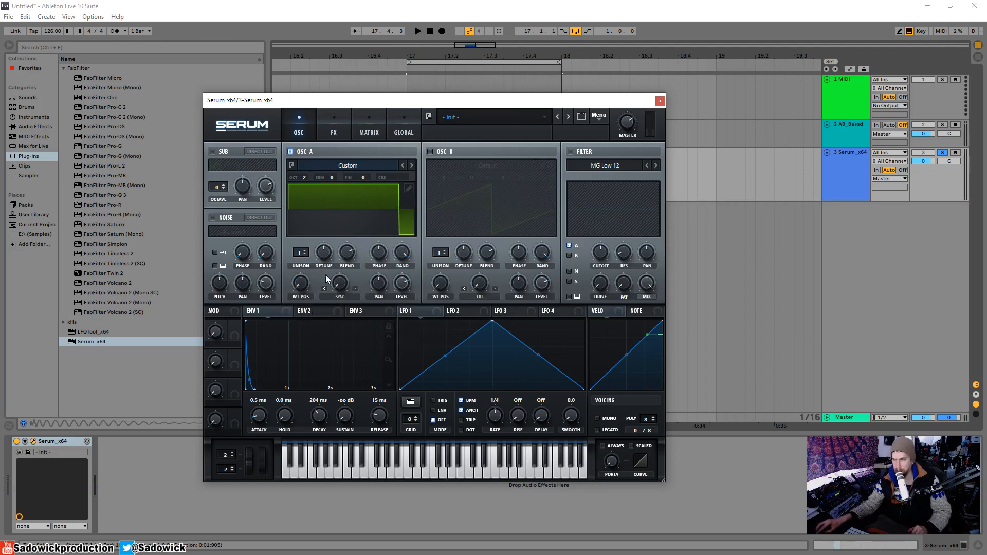
left_click_drag(341, 282, 349, 307)
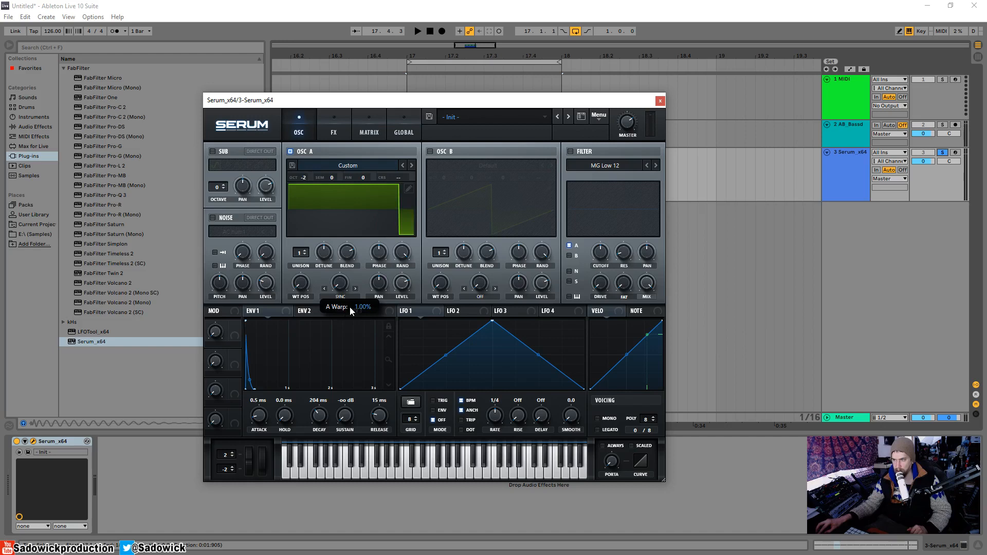
Render oscillator A's warp into its wavetable and check the wavetable position control.
left_click(599, 118)
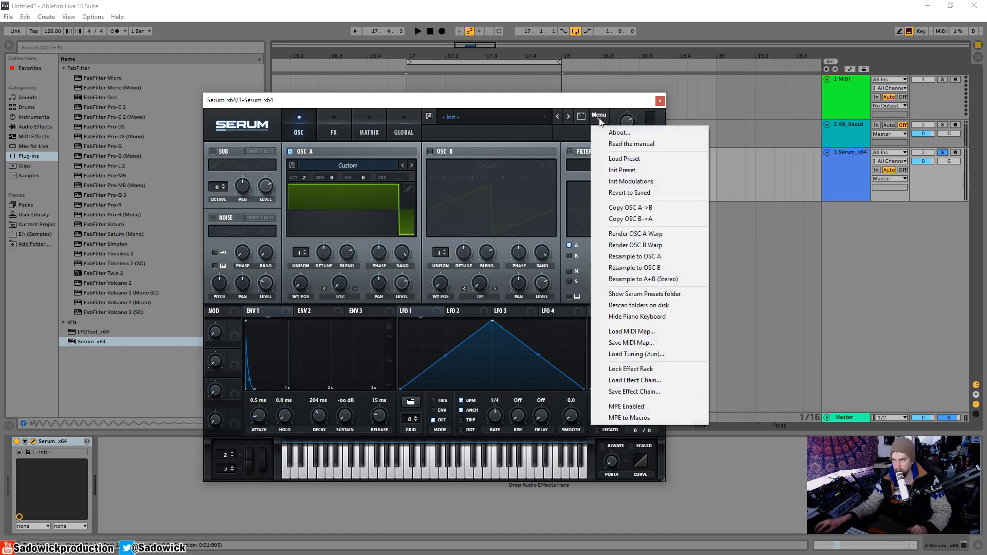
left_click(646, 233)
mouse_move(294, 287)
left_mouse_down()
mouse_move(329, 191)
mouse_move(328, 312)
mouse_move(335, 298)
mouse_move(328, 224)
mouse_move(327, 285)
mouse_move(322, 275)
mouse_move(308, 297)
left_mouse_up()
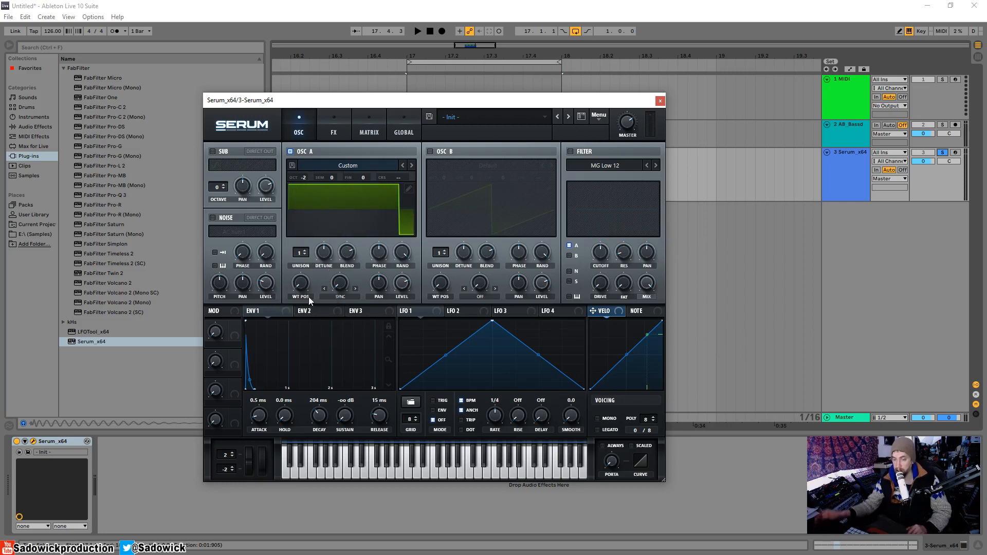
Try the Bend +/- warp mode on oscillator A with a raised wavetable position and audition it.
left_click(340, 297)
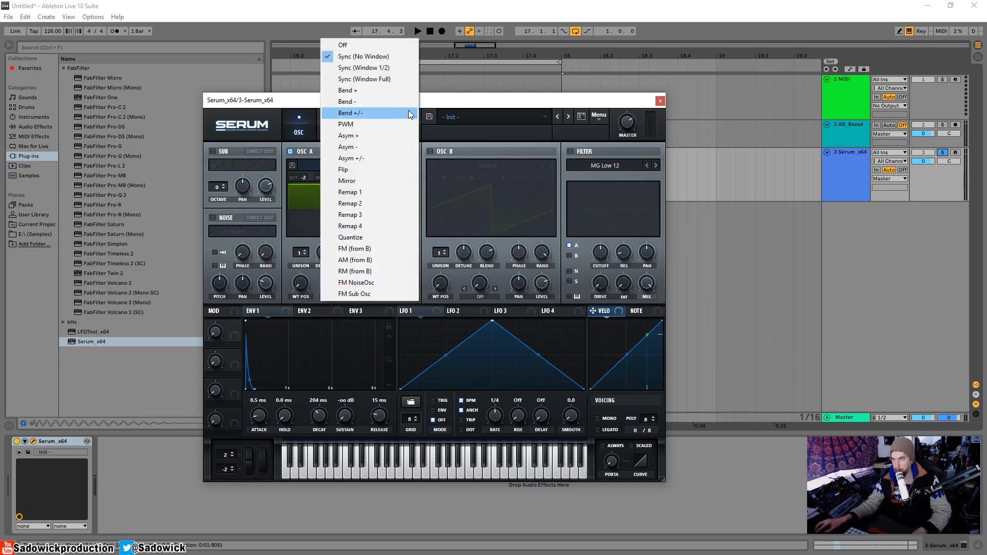
left_click(393, 113)
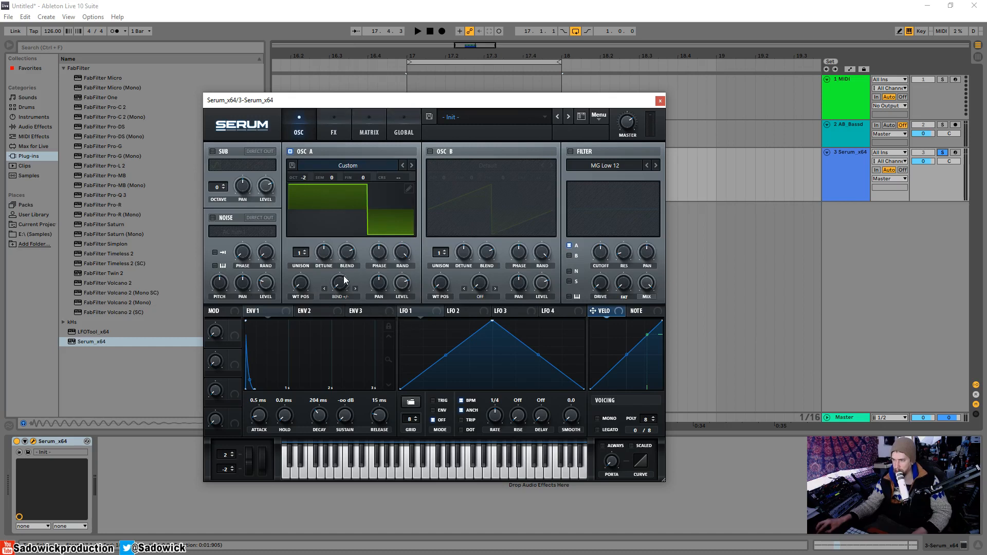
left_click_drag(300, 282, 341, 269)
key("space")
key("space")
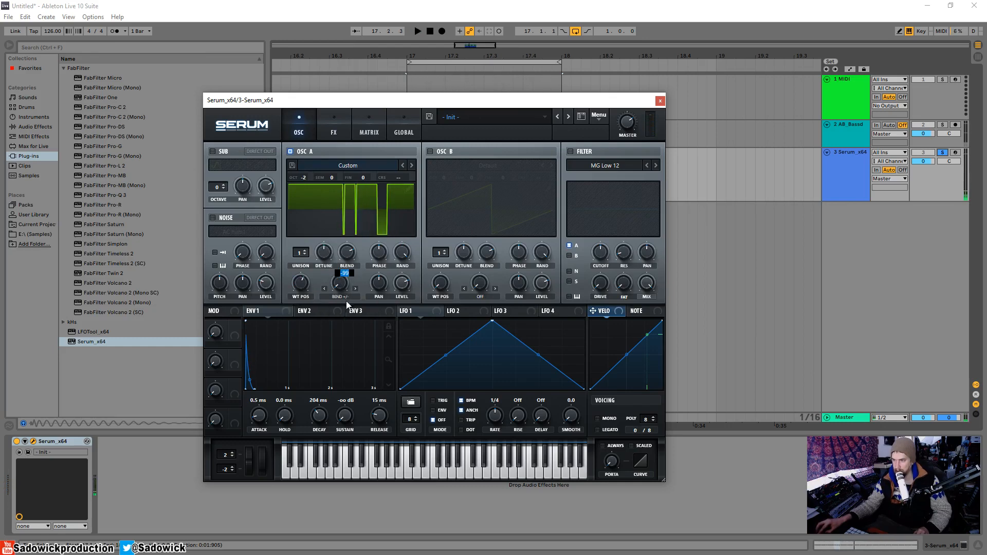
Change oscillator A's warp mode to Bend - and sweep the wavetable position during playback.
left_click(341, 295)
left_click(372, 104)
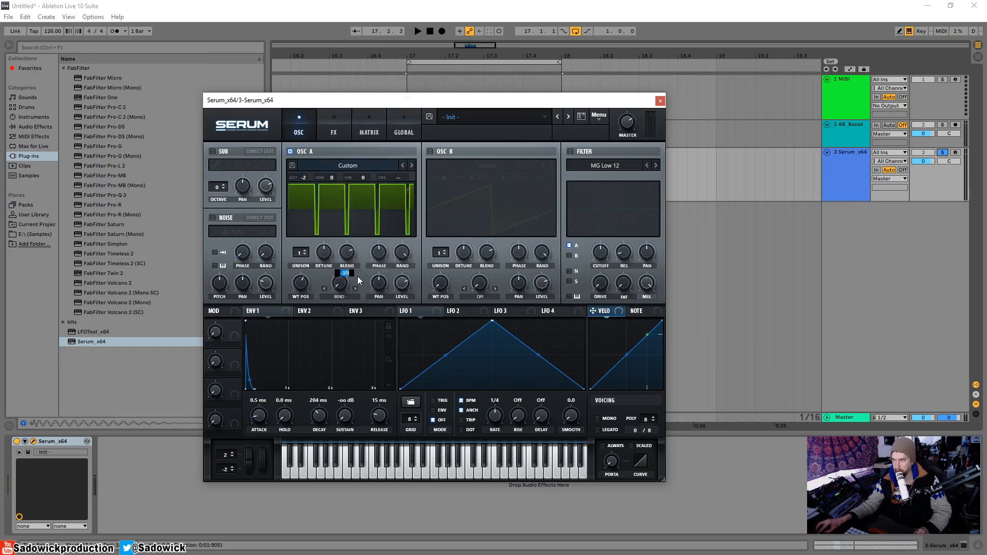
key("space")
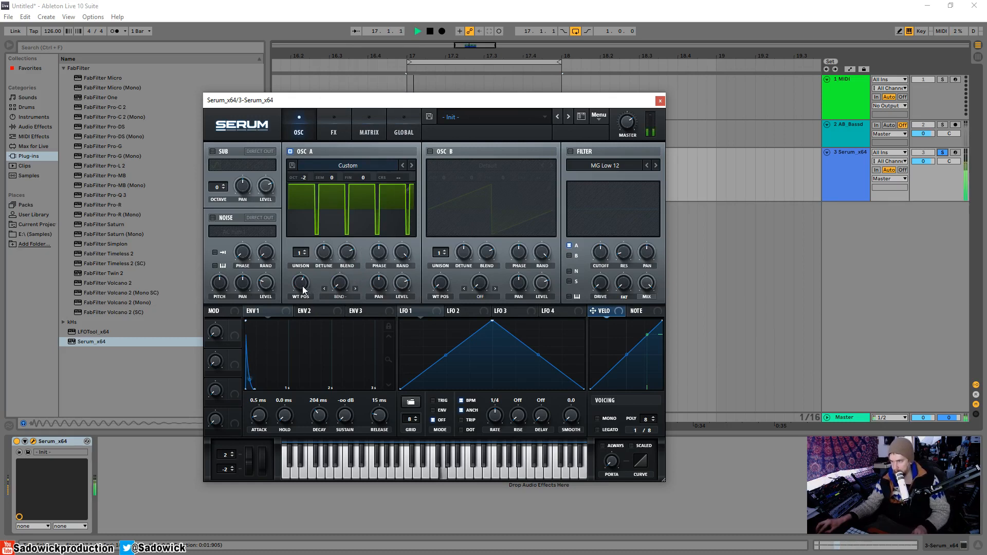
mouse_move(303, 286)
left_mouse_down()
mouse_move(304, 343)
mouse_move(314, 317)
mouse_move(305, 287)
left_mouse_up()
key("space")
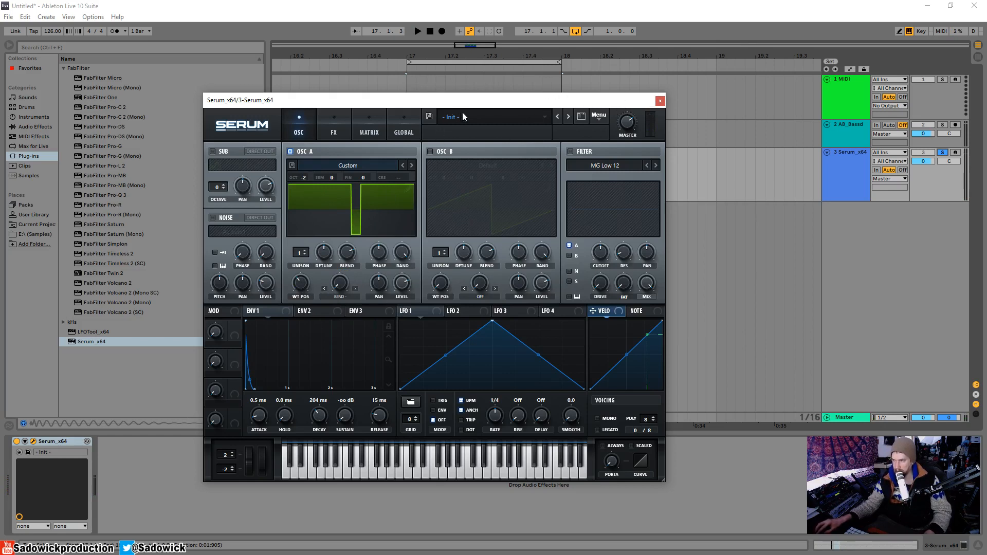
Show the track automation and draw a raised A WTPos step of about 186 from 17.1.3 to 17.2 on the Serum track.
left_click_drag(491, 105, 479, 107)
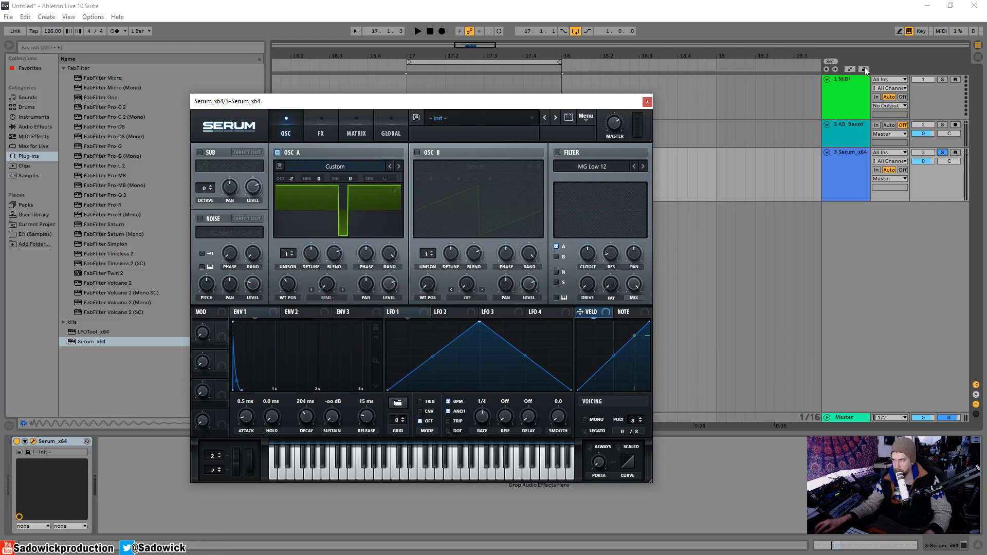
left_click(850, 69)
left_click(646, 102)
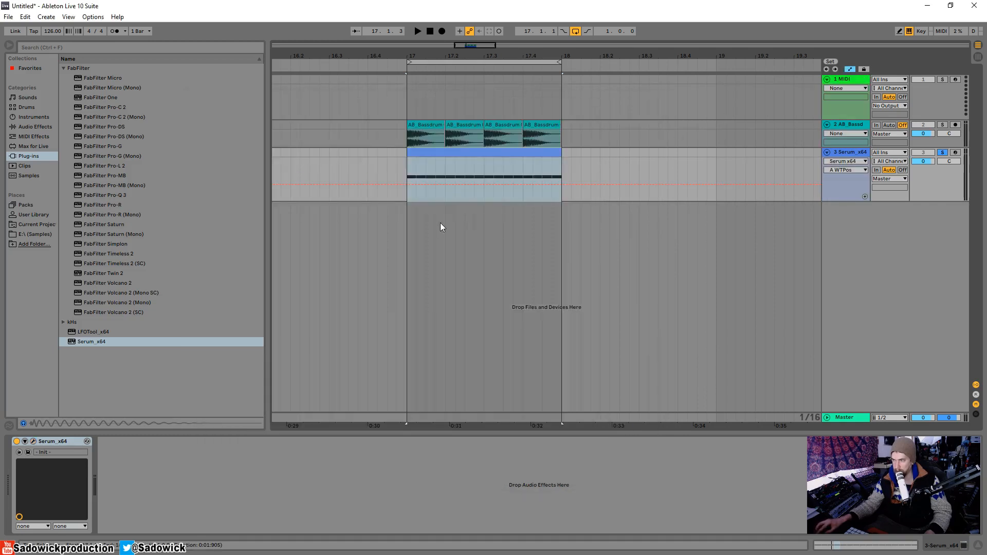
key("b")
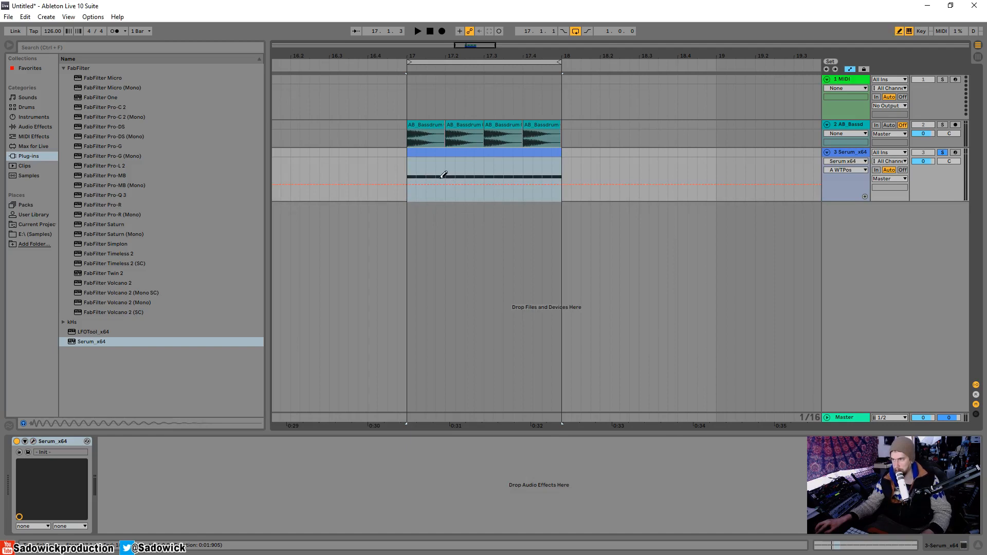
left_click_drag(435, 167, 444, 169)
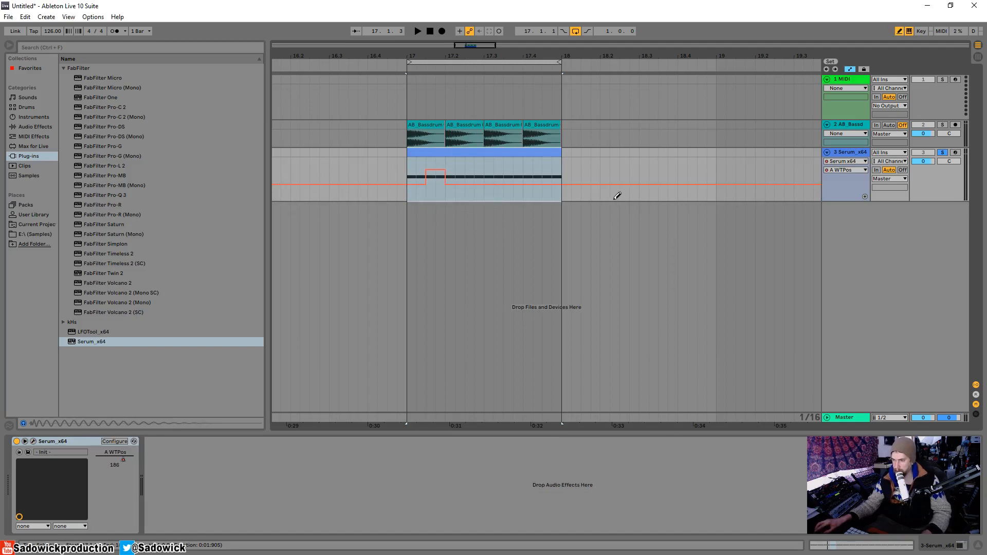
Lower the raised wavetable position step to about 155 while auditioning, and make the Serum track's lane taller.
key("space")
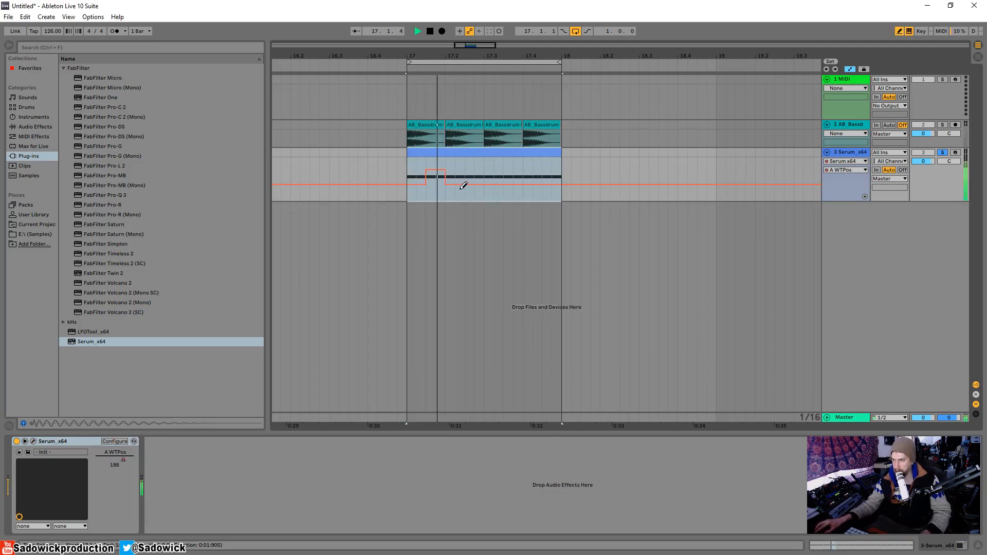
left_click_drag(431, 175, 439, 175)
key("space")
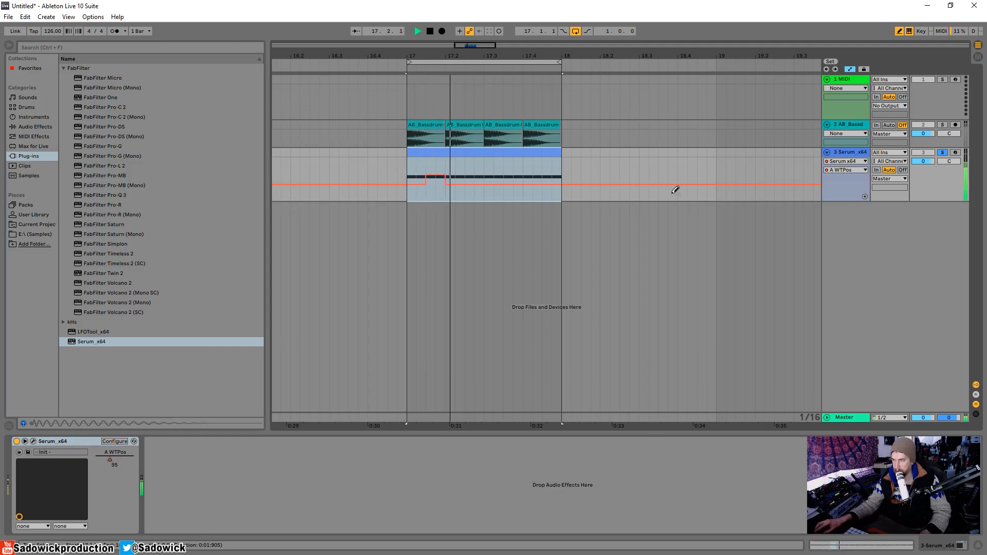
key("space")
left_click_drag(924, 179, 924, 232)
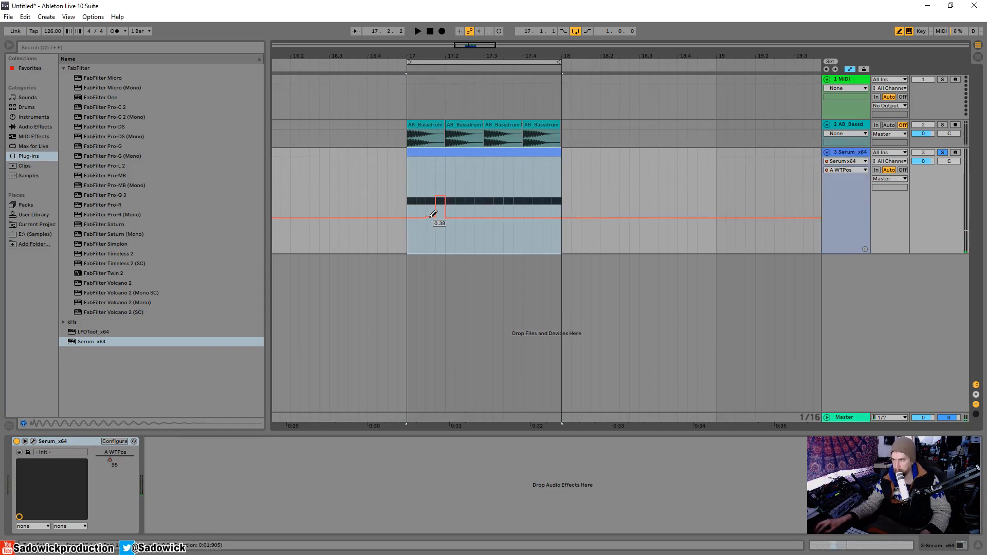
Extend the raised wavetable position automation to 17.2.3 and add a one-sixteenth raised step at 17.3.4 during playback.
key("space")
key("space")
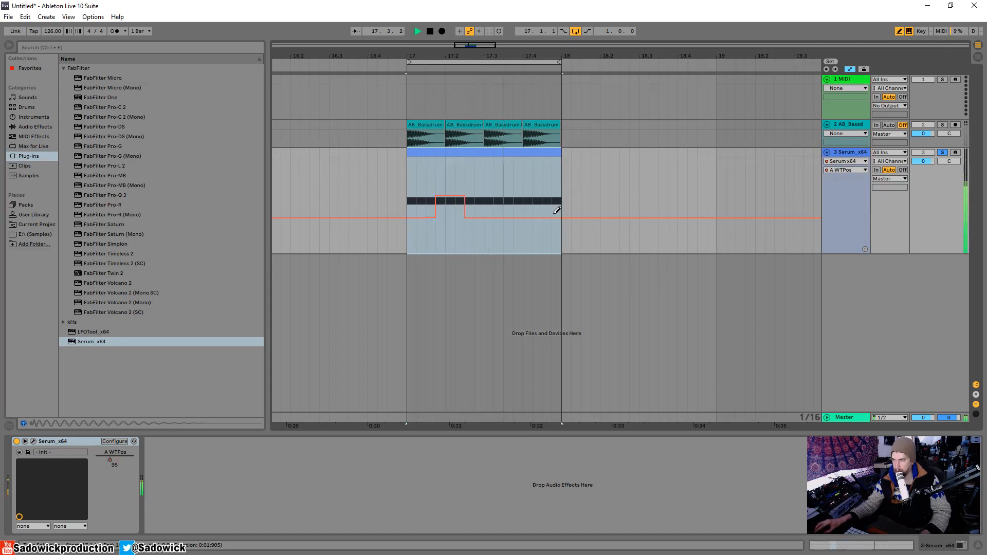
left_click(520, 192)
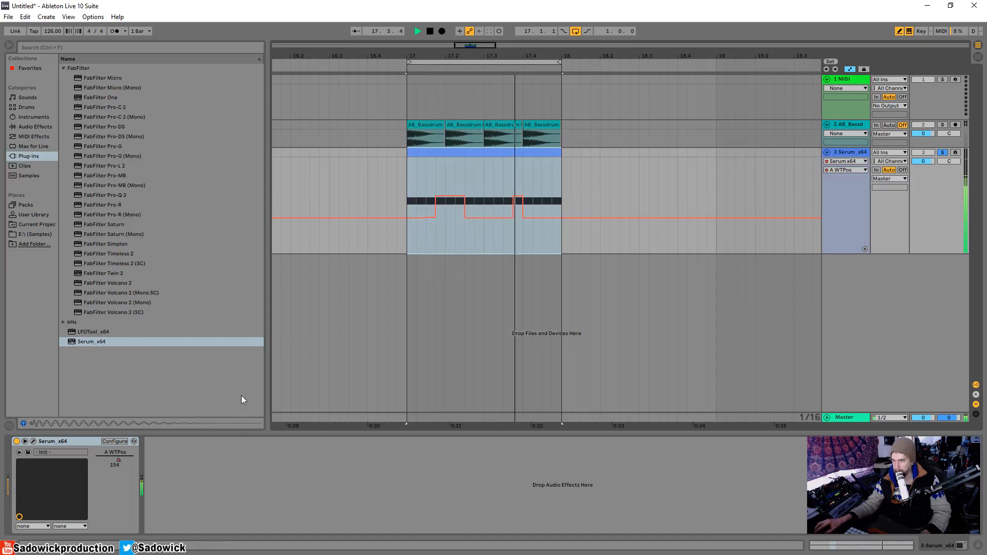
Set oscillator A's phase and random phase to zero and adjust its Bend - warp amount during playback.
left_click(34, 441)
left_click_drag(371, 251, 372, 371)
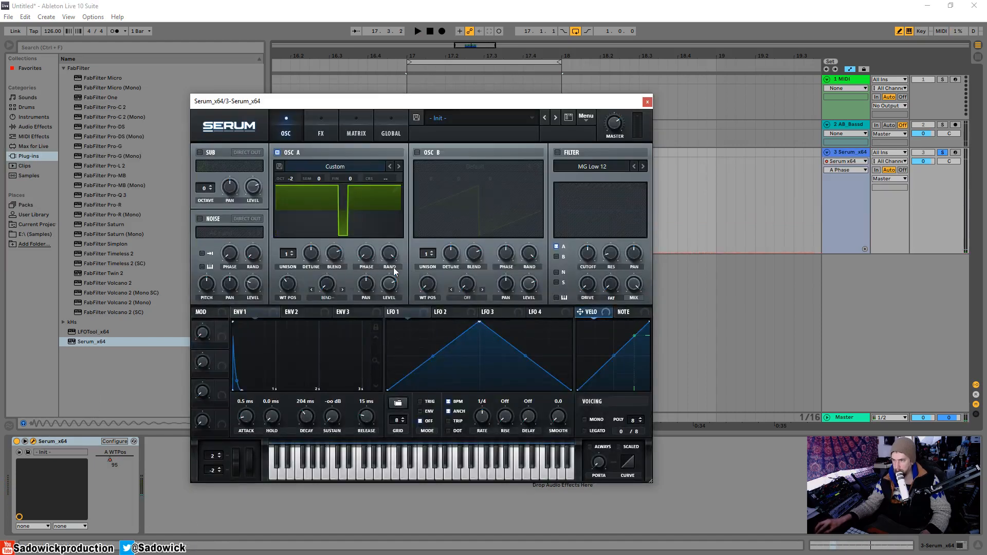
left_click_drag(393, 263, 367, 524)
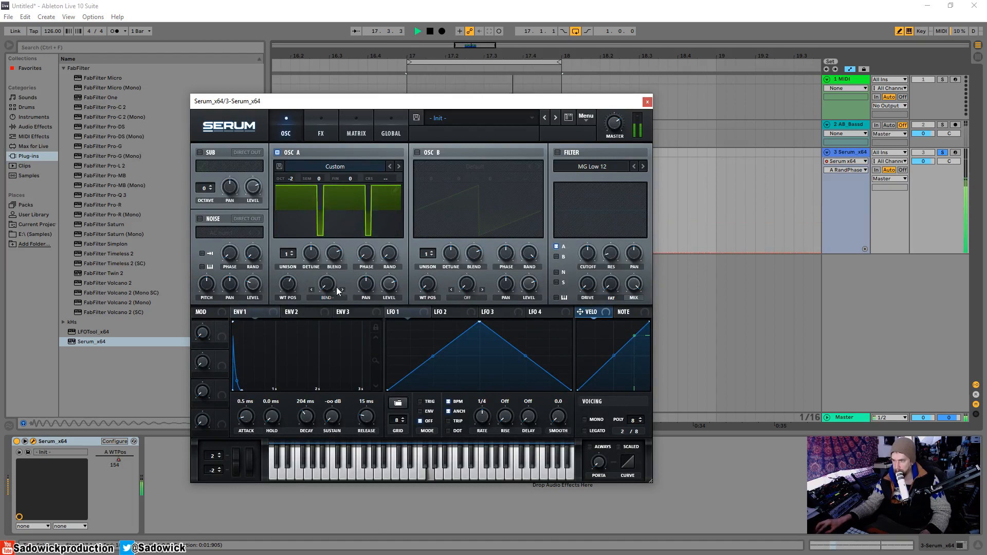
left_click_drag(327, 284, 344, 265)
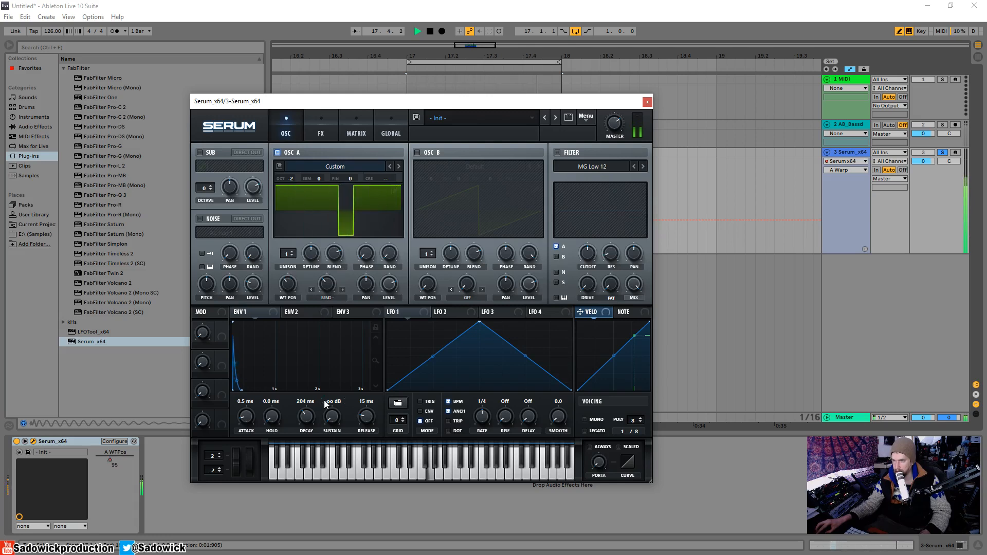
Take the Serum track out of solo and insert LFOTool after Serum with the start point of its volume curve lowered.
left_click(647, 102)
key("space")
left_click(943, 152)
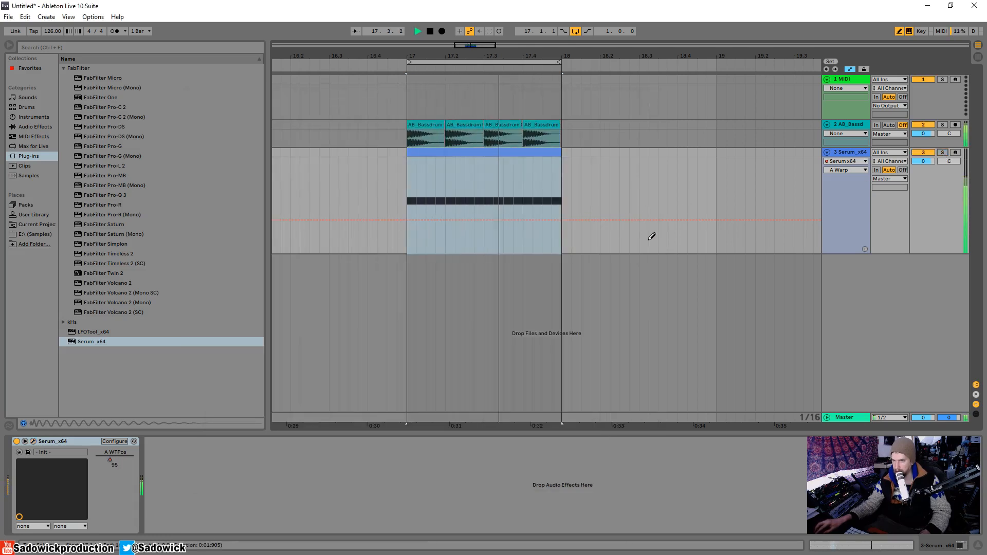
double_click(91, 332)
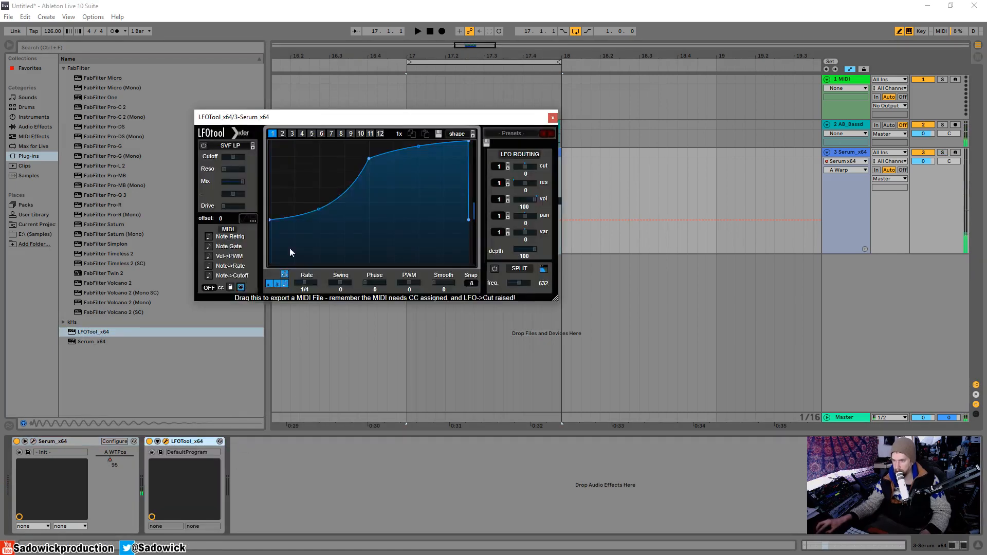
left_click_drag(270, 220, 270, 234)
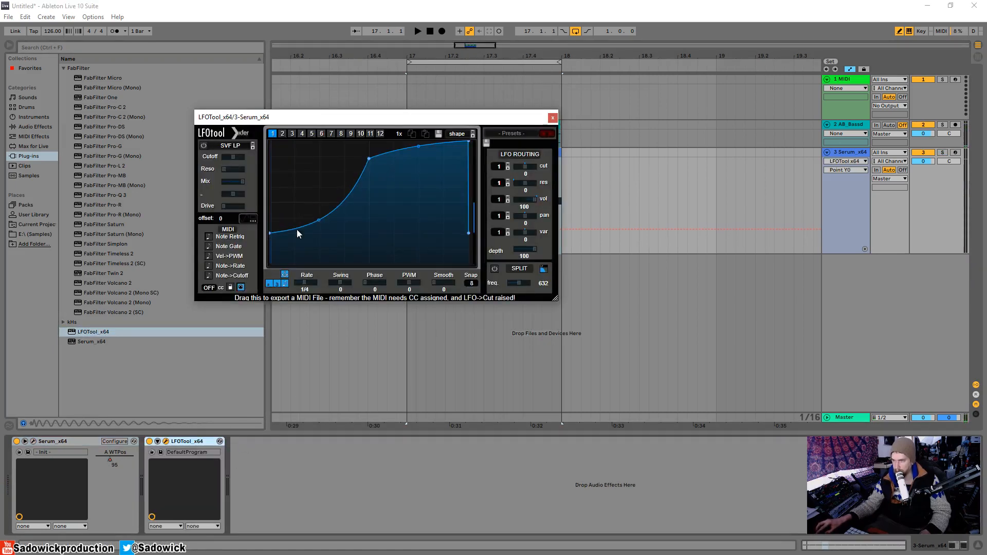
Enable Serum's MG Low 12 filter on oscillator A, raise its cutoff, and audition it with the bass drum.
left_click(34, 441)
left_click(558, 153)
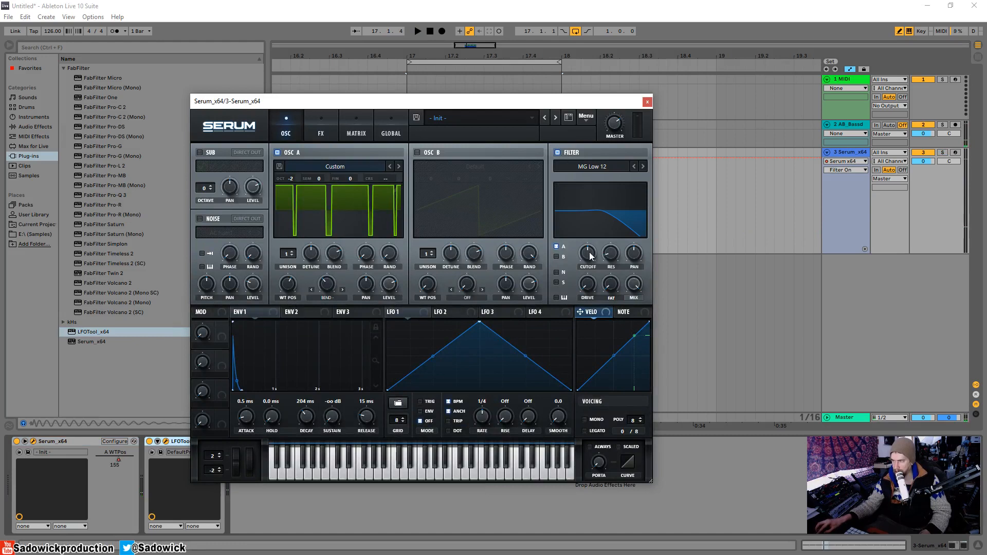
left_click_drag(589, 252, 597, 230)
key("space")
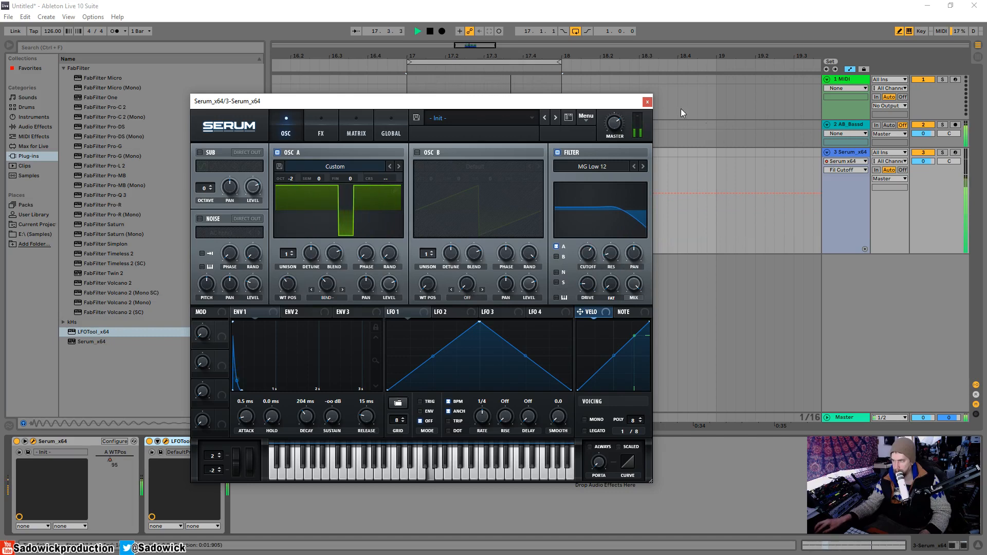
Stop playback and show Serum's A WTPos automation lane on the track again.
left_click(648, 102)
left_click(550, 115)
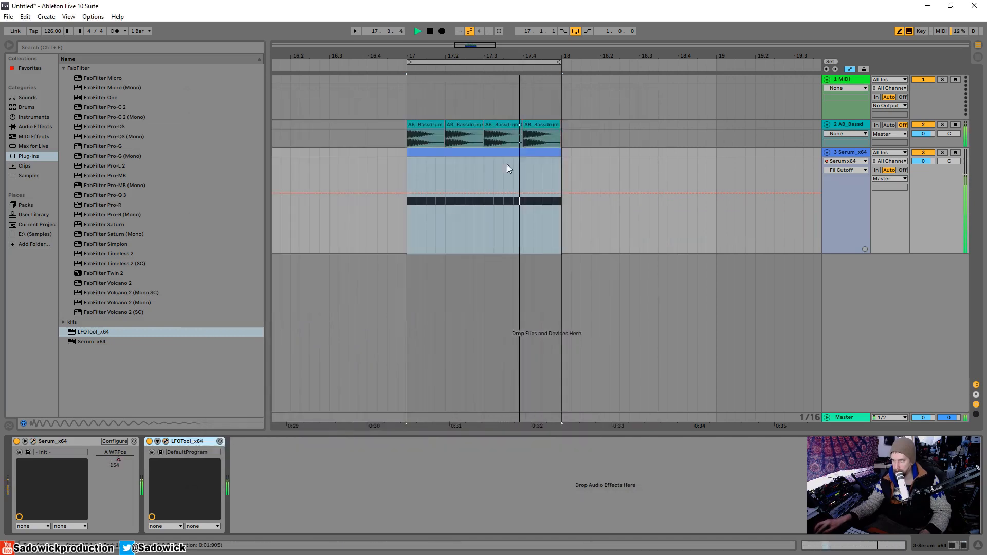
key("space")
left_click(859, 162)
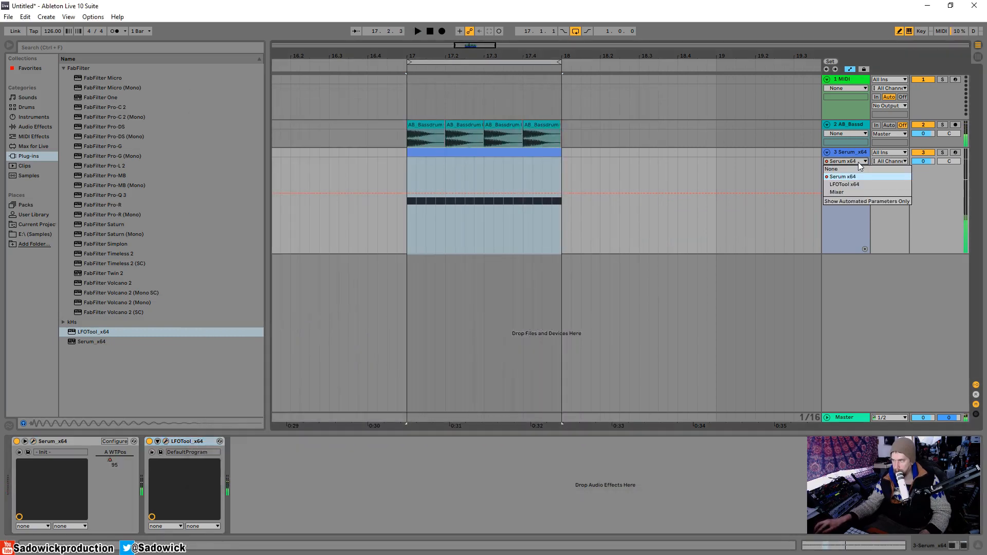
left_click(859, 162)
left_click(853, 168)
left_click(851, 181)
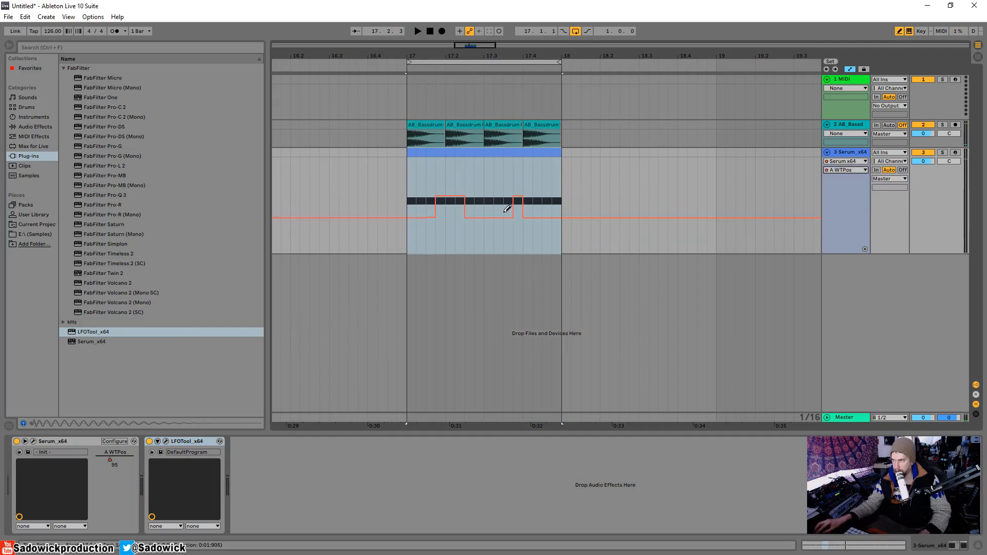
Try lowered wavetable position steps at 17.2.4 and at the end of the bar, and restore the base level there.
left_click(478, 228)
key("space")
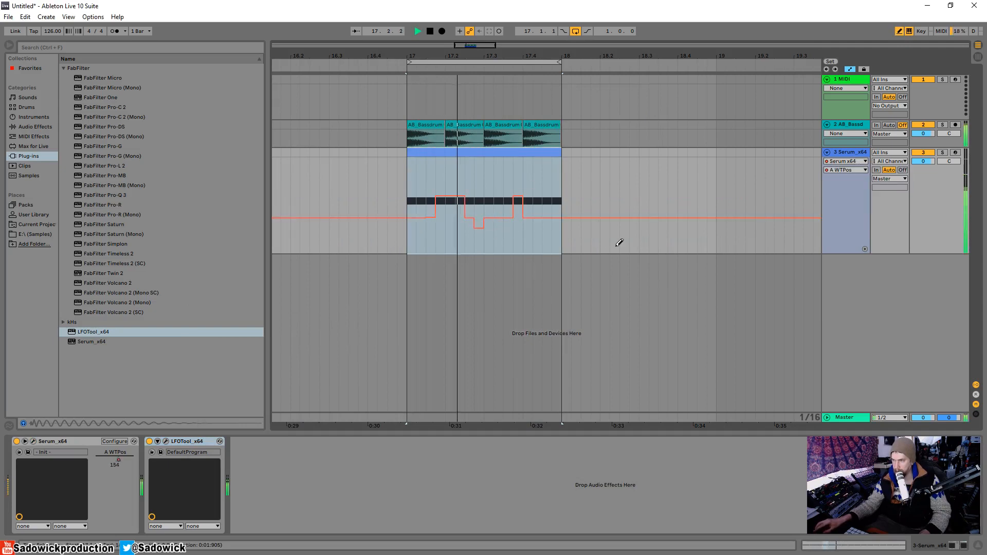
left_click_drag(538, 229, 557, 225)
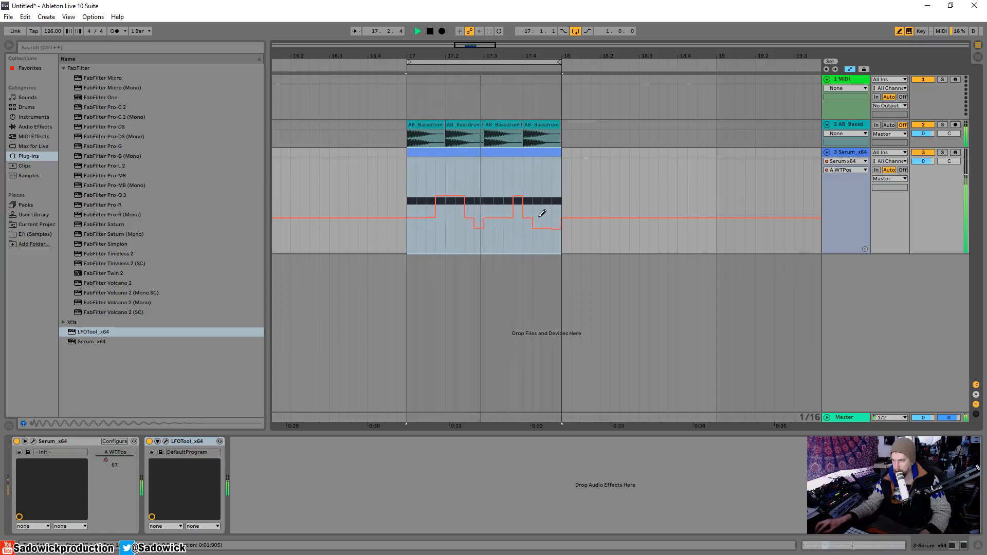
left_click(541, 218)
mouse_move(535, 208)
left_mouse_down()
mouse_move(557, 204)
mouse_move(553, 219)
left_mouse_up()
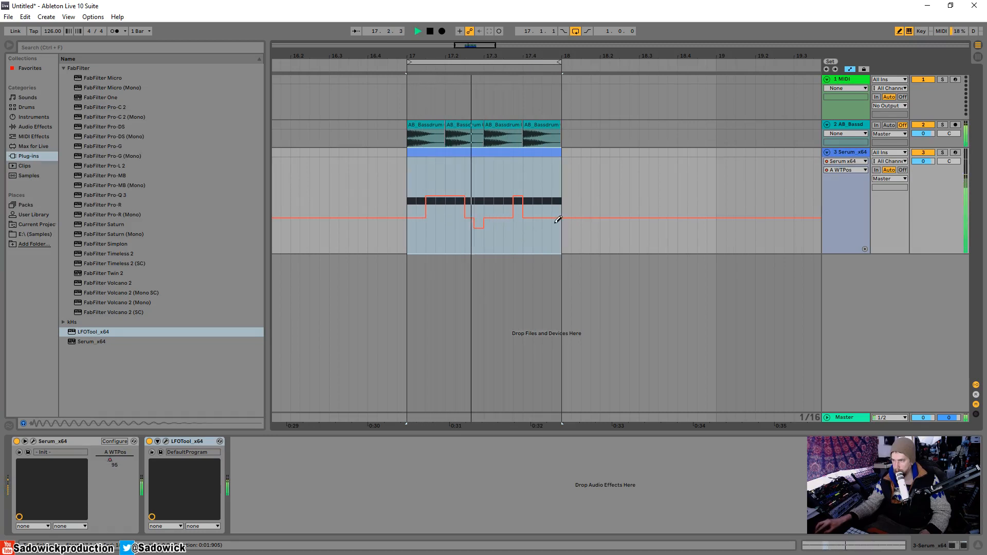
left_click_drag(550, 218, 478, 214)
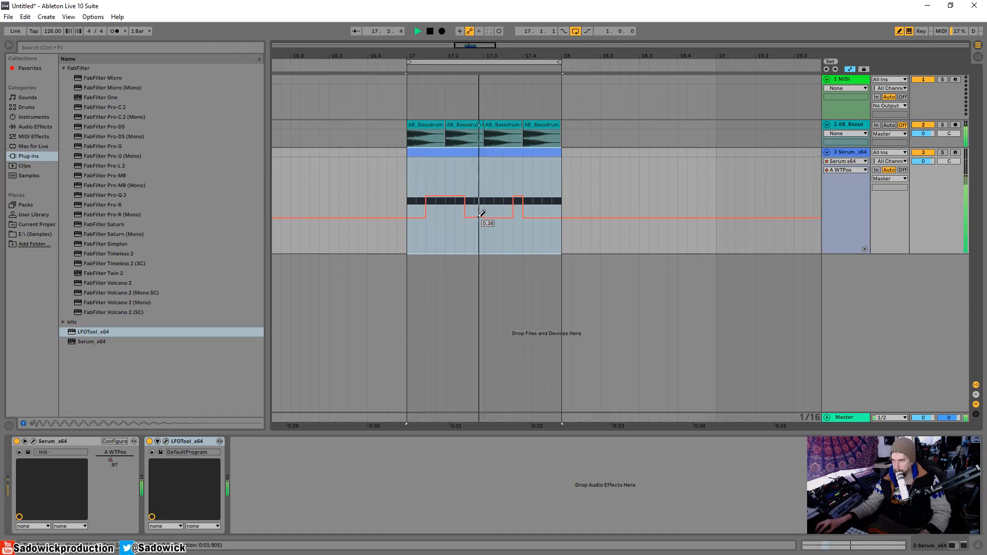
Redraw the wavetable position automation with raised steps from 17.1.3 to 17.2 and from 17.2.3 to 17.3, auditioning the rhythm.
key("space")
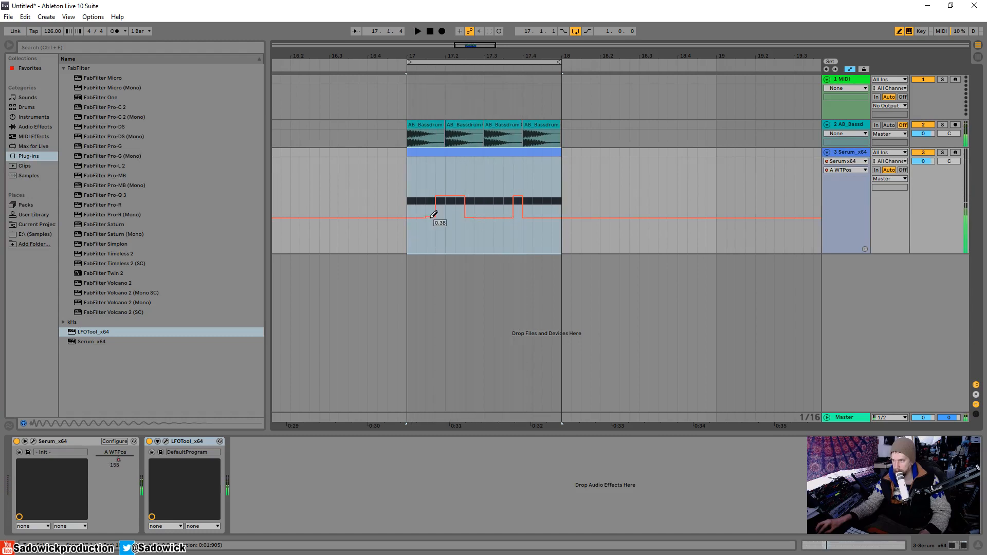
key("space")
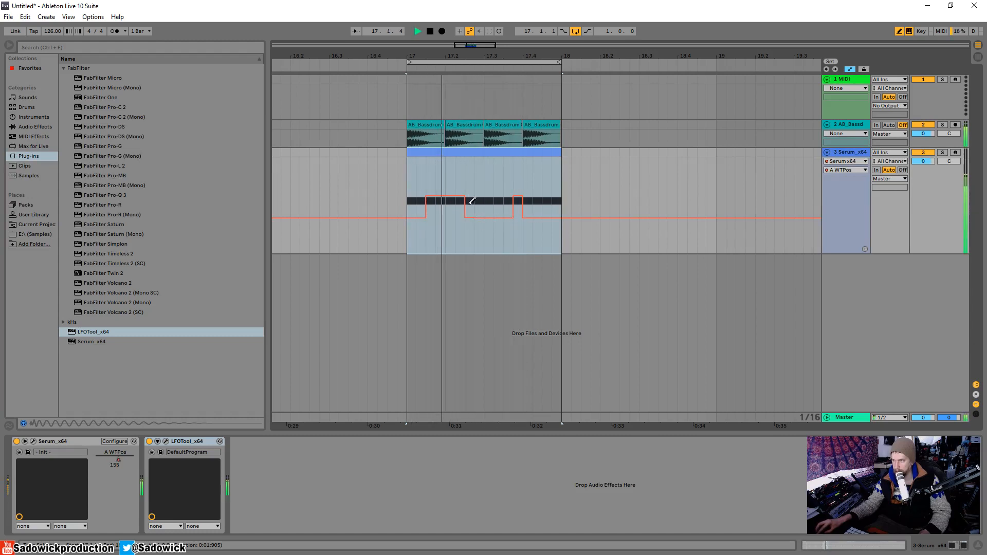
left_click_drag(472, 198, 481, 193)
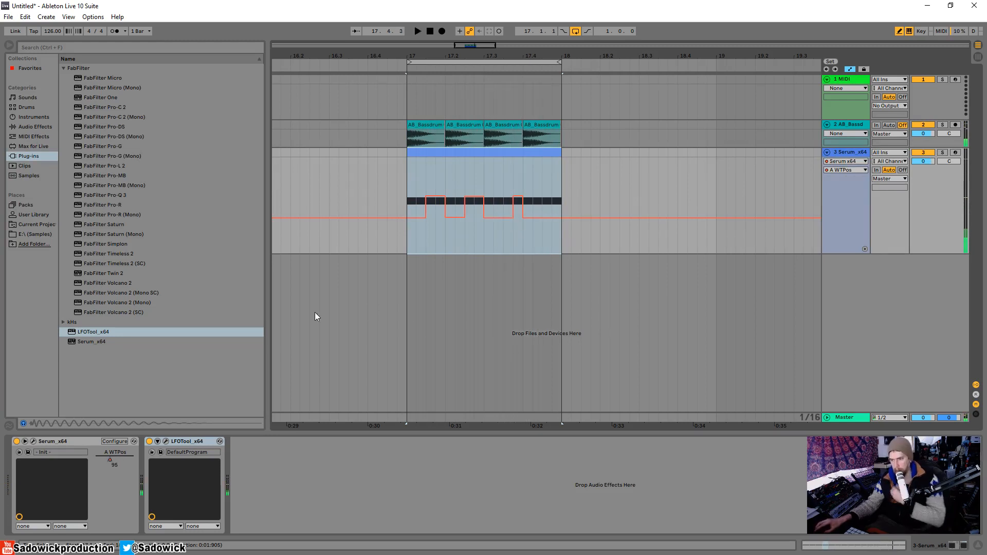
Enable oscillator B at octave -3, route it through the filter, and audition it.
left_click(34, 441)
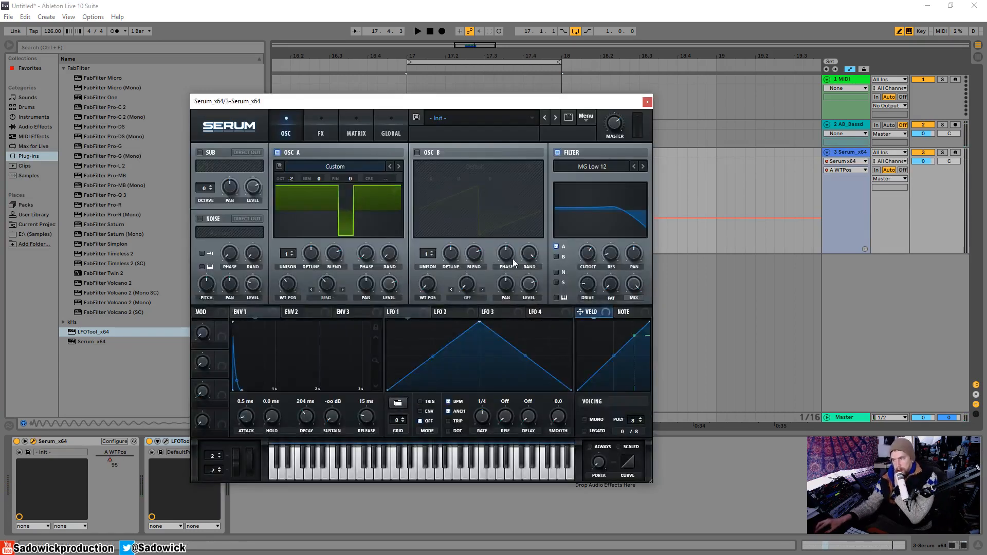
left_click(416, 153)
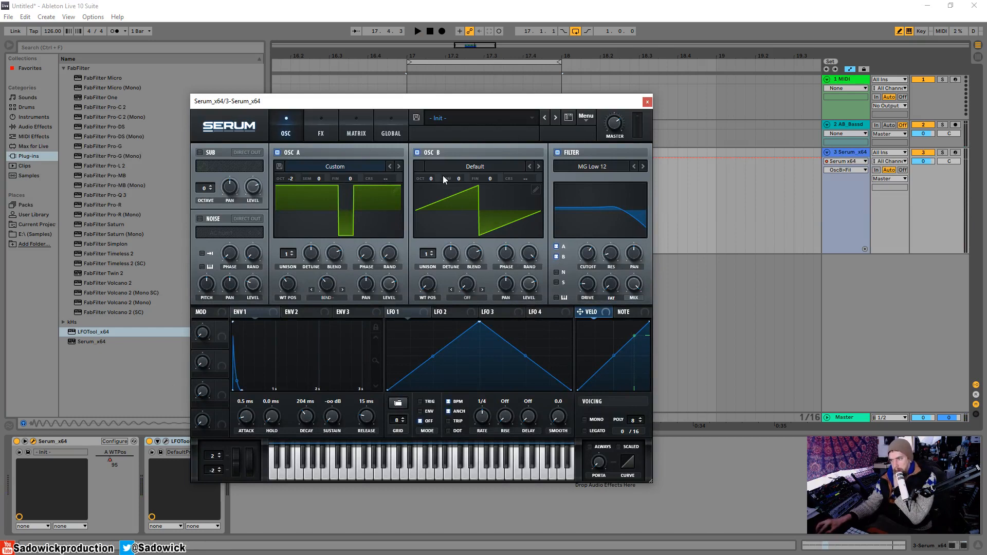
left_click_drag(440, 177, 428, 221)
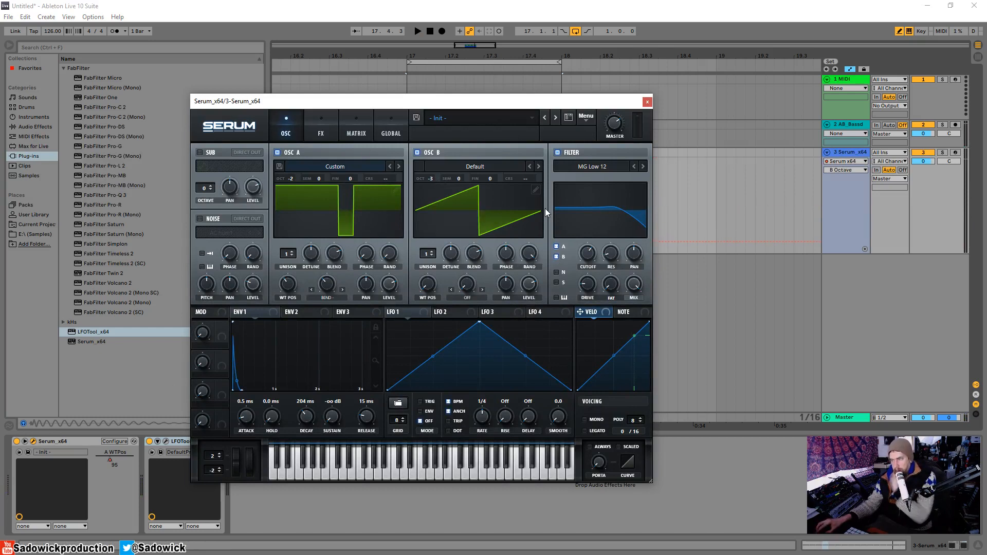
key("space")
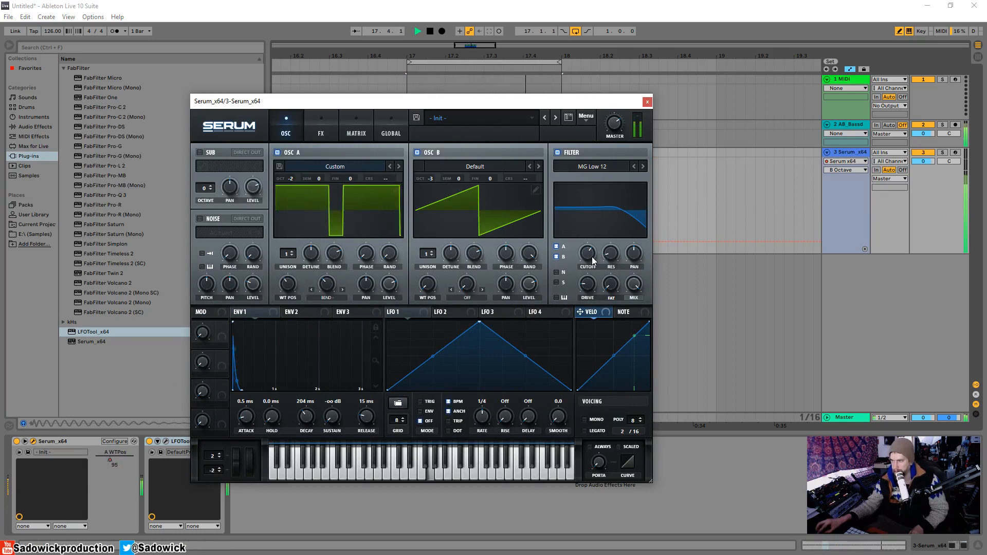
Modulate the filter cutoff with Envelope 2, using a 301 ms decay and zero sustain.
key("space")
left_click(322, 314)
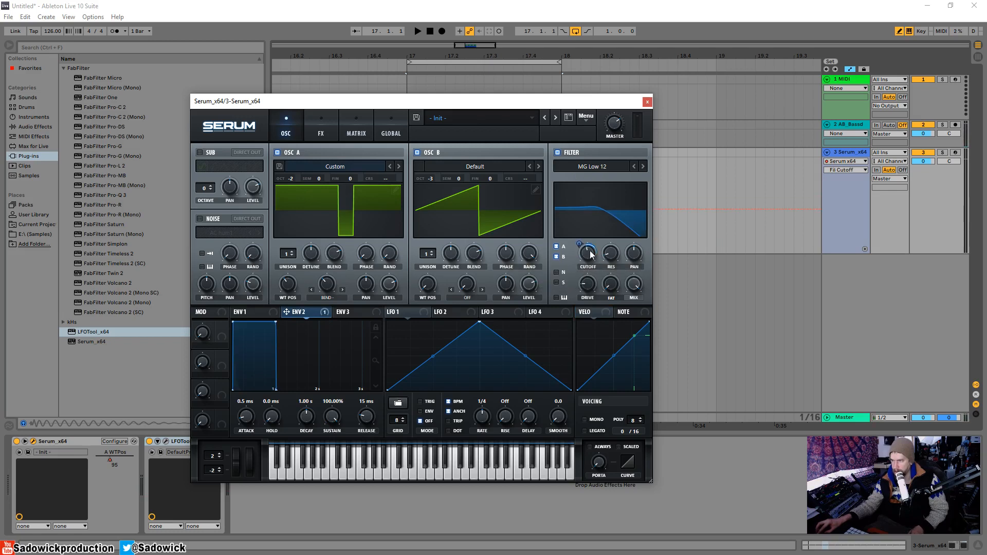
key("space")
left_click_drag(276, 323, 241, 457)
Raise the filter cutoff slightly during playback and solo the Serum track.
mouse_move(589, 257)
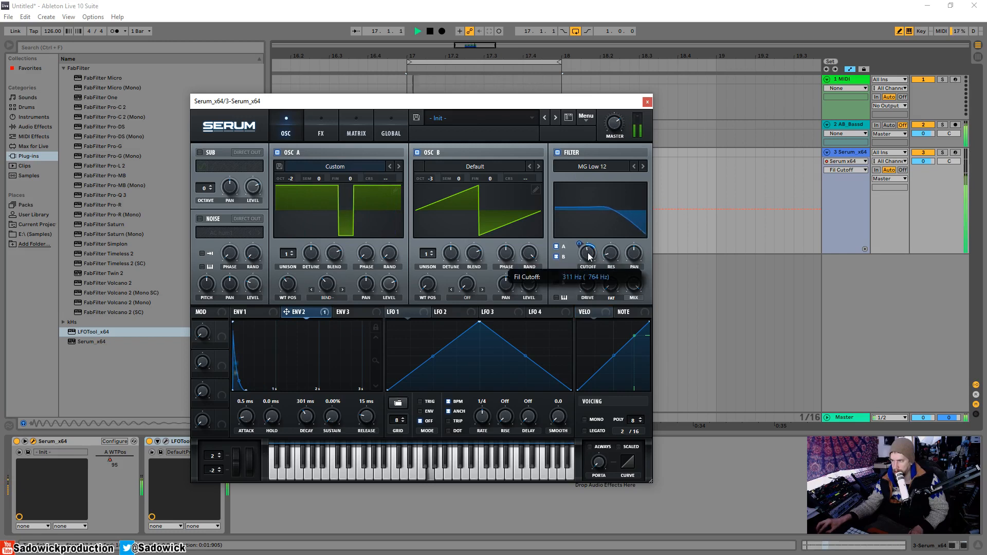
left_click_drag(590, 257, 591, 250)
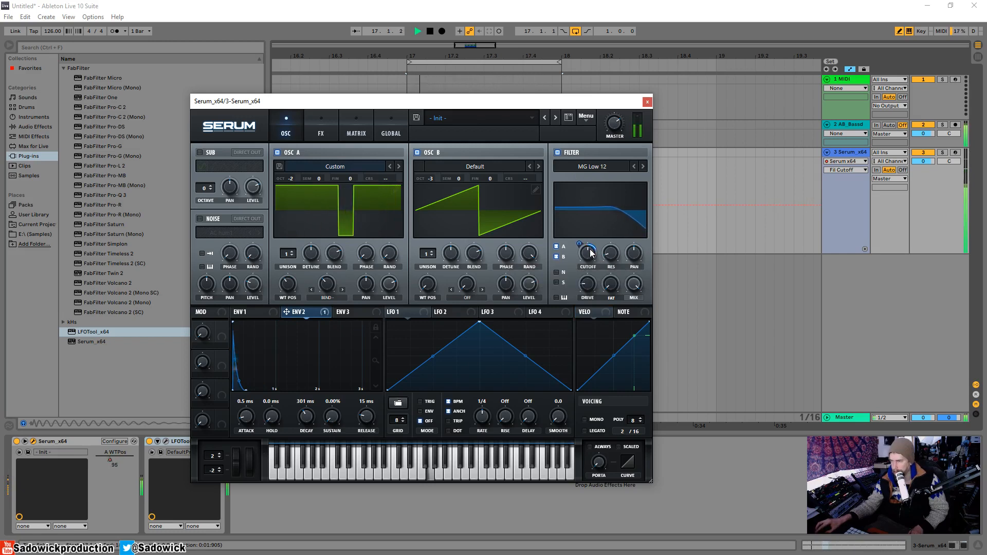
left_click(943, 153)
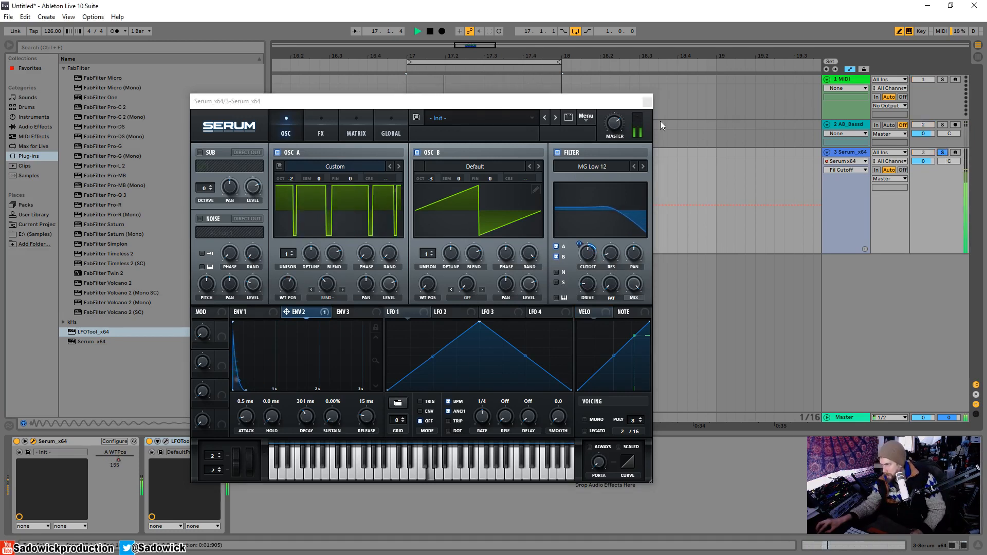
Edit the oscillator A wavetable position automation so the last raised step spans from just before 17.3.4 to 17.4, and unsolo the Serum track.
left_click(648, 101)
key("space")
left_click(851, 170)
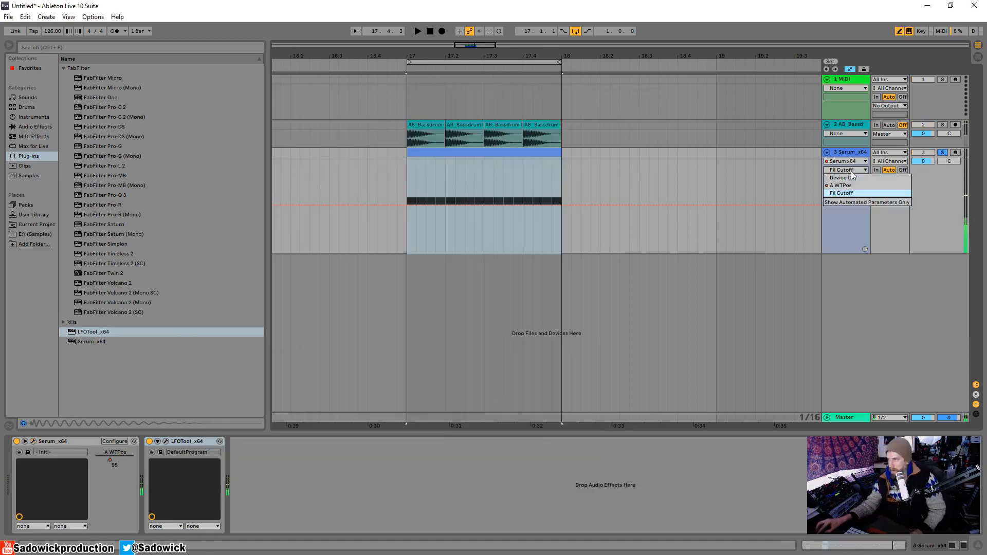
left_click(850, 186)
mouse_move(520, 56)
left_mouse_down()
mouse_move(519, 84)
mouse_move(499, 128)
mouse_move(498, 194)
left_mouse_up()
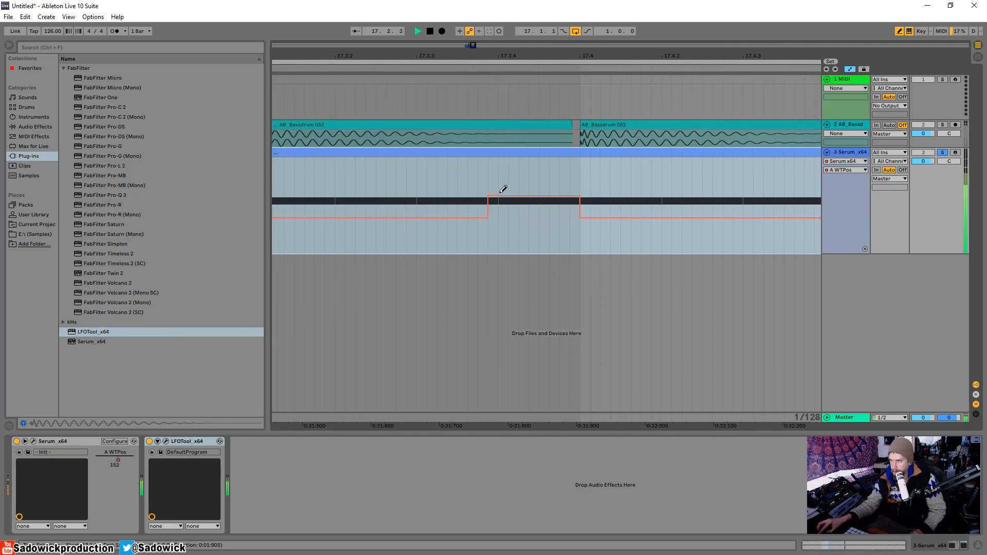
left_click_drag(549, 45, 549, 5)
left_click(942, 152)
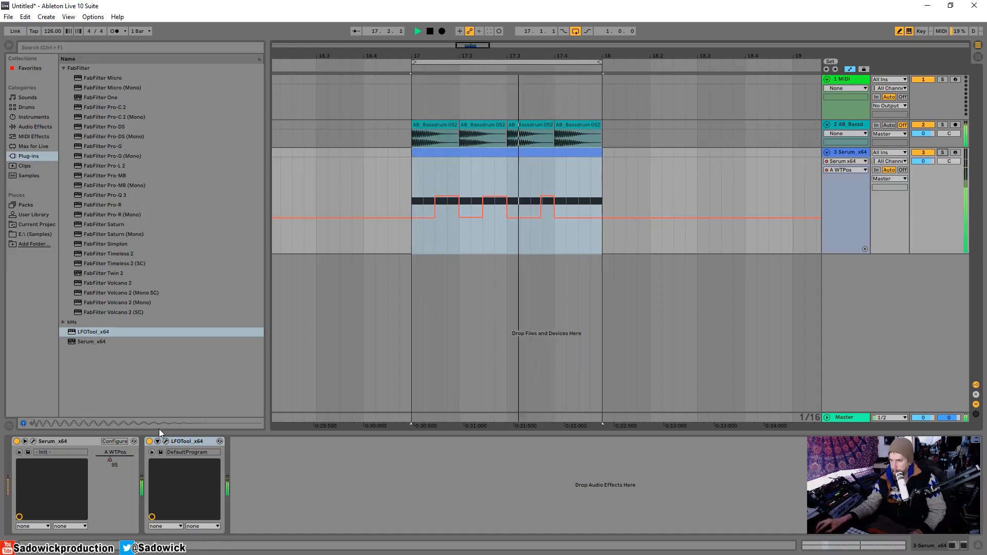
key("space")
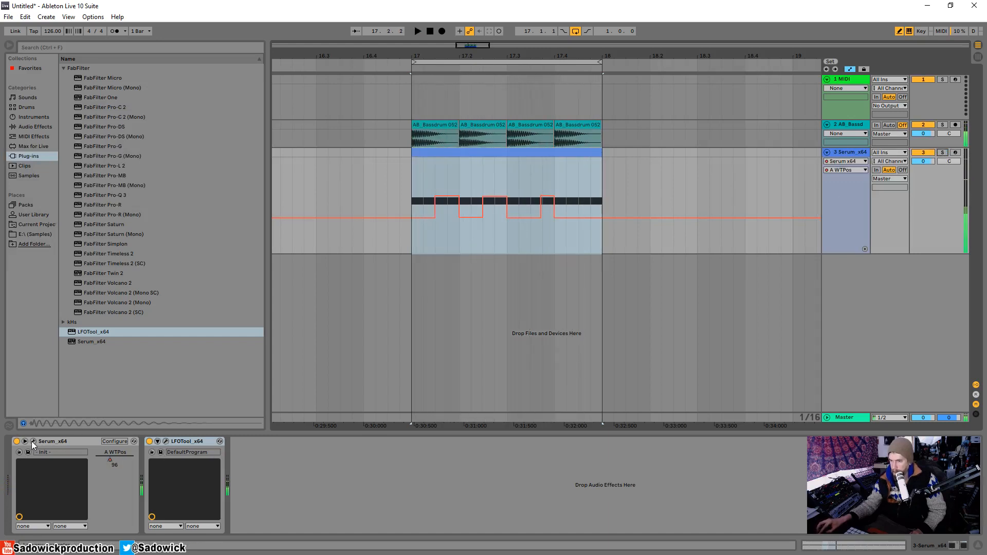
Reopen Serum and adjust oscillator A's Bend amount while auditioning the loop.
left_click(33, 442)
key("space")
mouse_move(330, 286)
left_mouse_down()
mouse_move(348, 211)
mouse_move(344, 379)
mouse_move(356, 447)
mouse_move(331, 251)
mouse_move(330, 277)
left_mouse_up()
key("space")
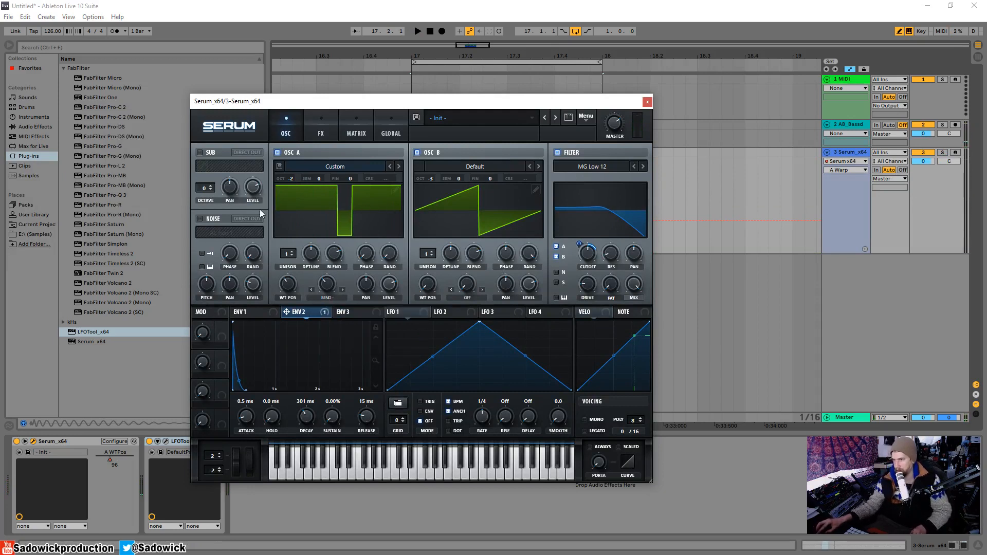
Enable the noise oscillator with AC hum1 at about 27% level, and try routing it through the filter during playback.
left_click(259, 282)
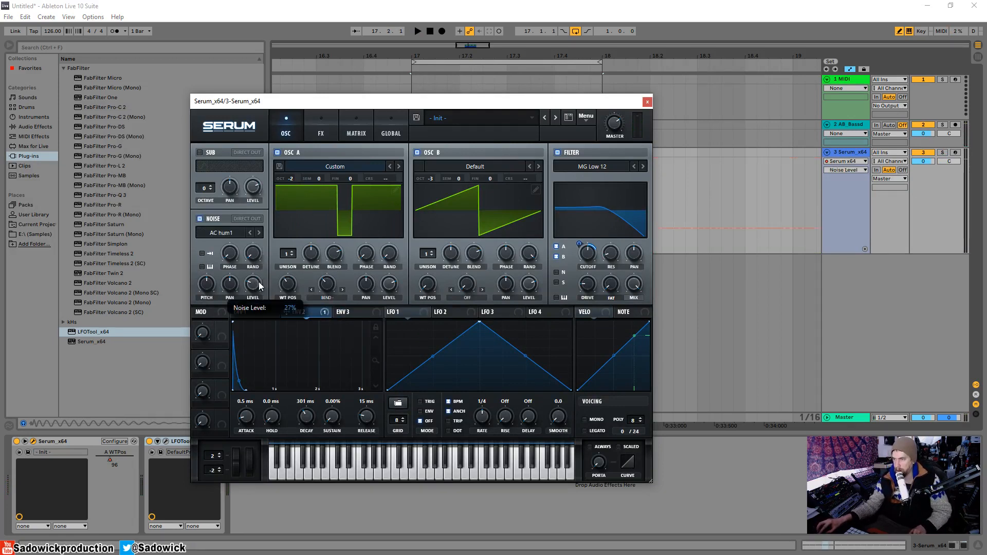
key("space")
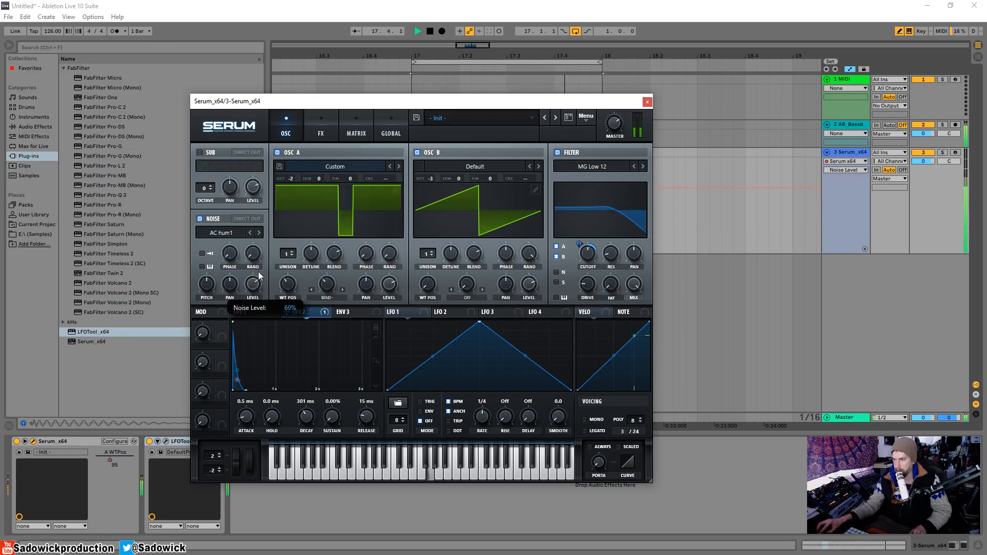
left_click(557, 272)
left_click(557, 272)
key("space")
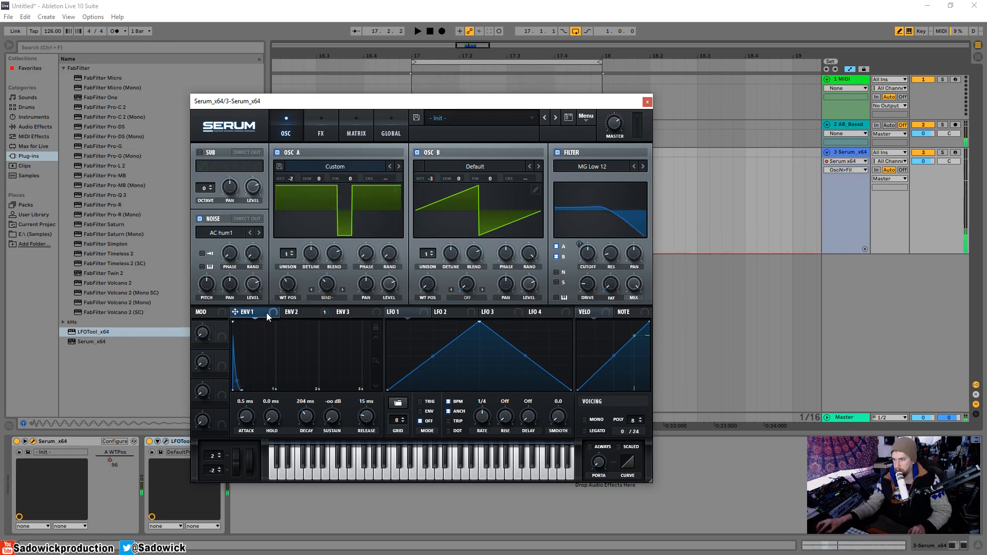
Modulate the noise level with Envelope 1 and adjust the base noise level while auditioning.
left_click_drag(253, 292, 252, 239)
key("space")
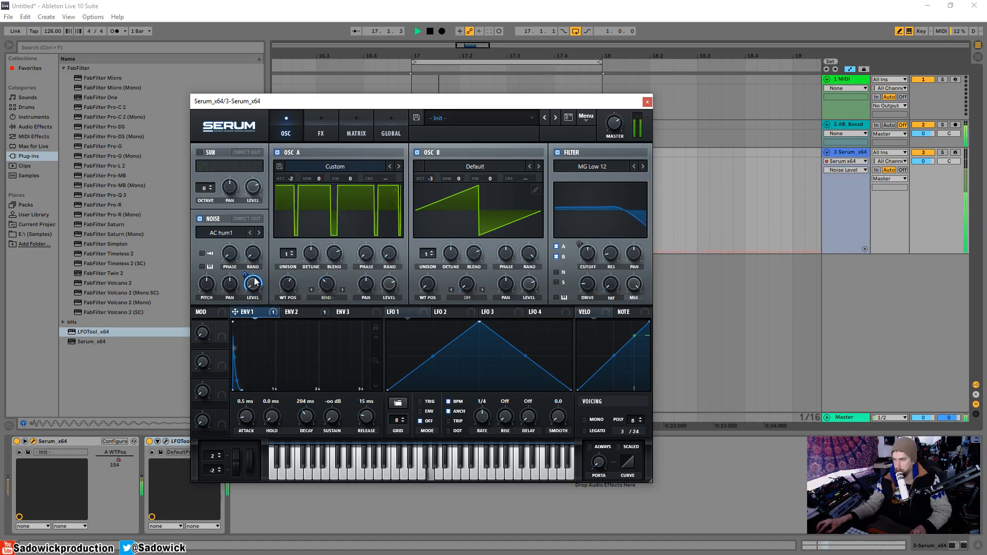
key("space")
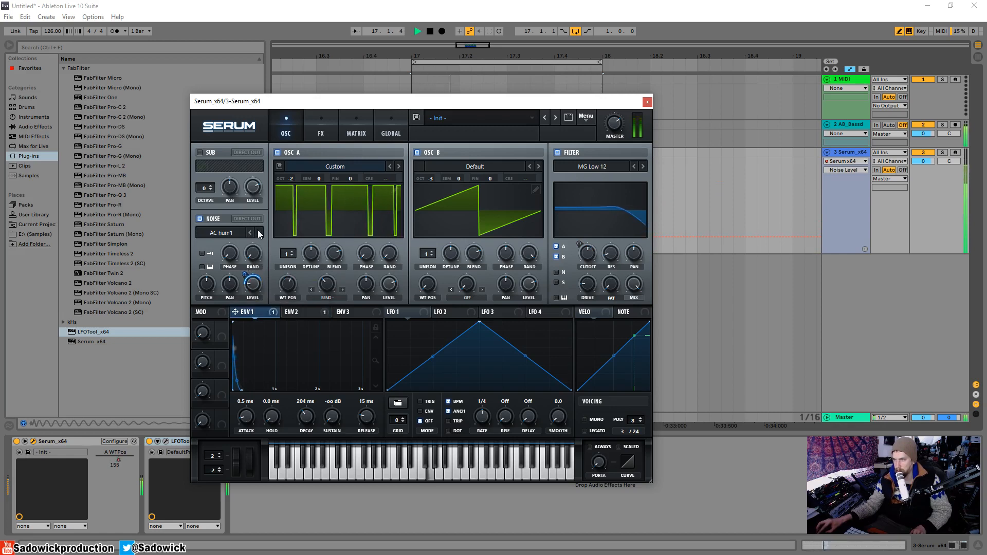
Change the noise sample to BrightWhite from the Analog category and fine-tune its level during playback.
left_click(222, 233)
mouse_move(242, 246)
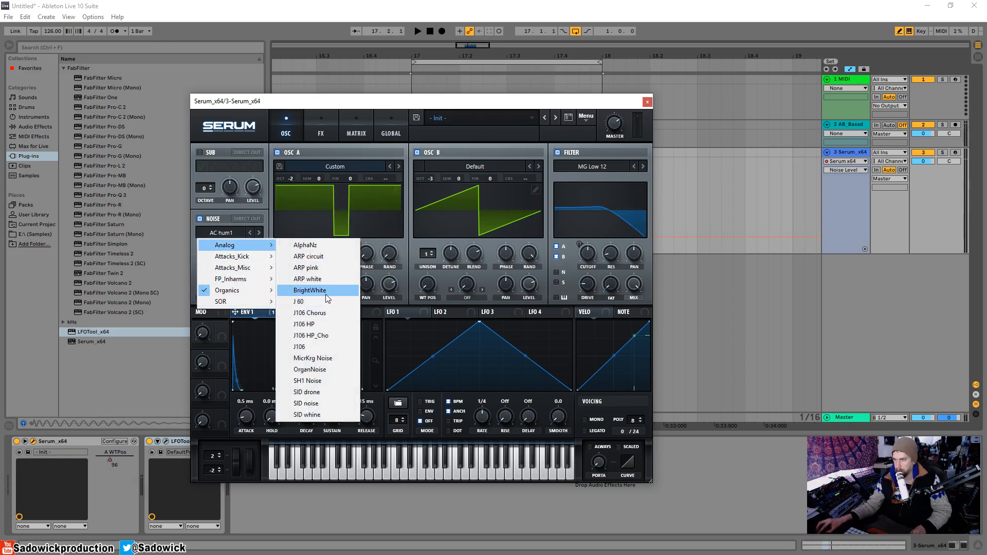
left_click(325, 291)
key("space")
left_click_drag(250, 281, 249, 285)
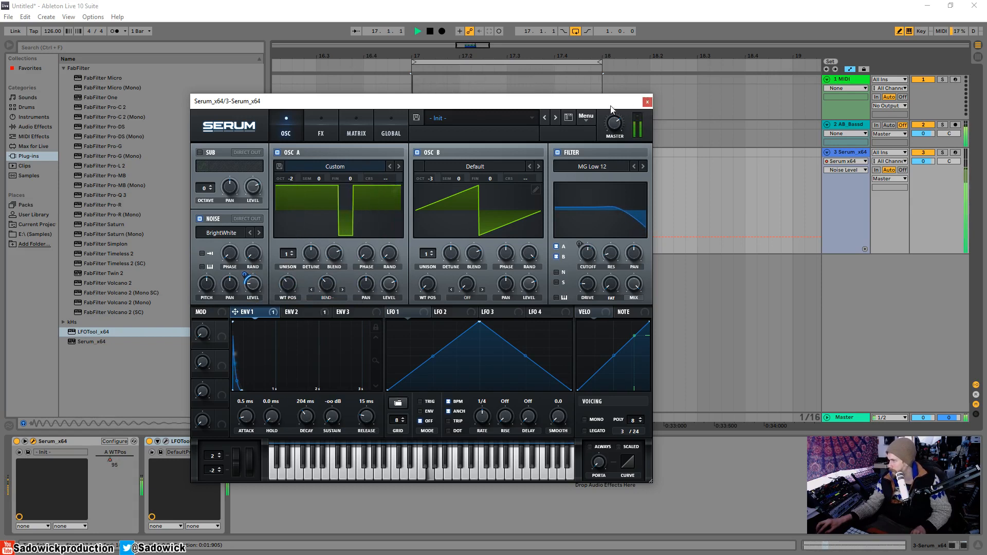
key("space")
Enable Serum's Delay effect with both times at 1/8, mix at about 32%, and its filter at 1821 Hz with Q 3.2.
left_click(323, 129)
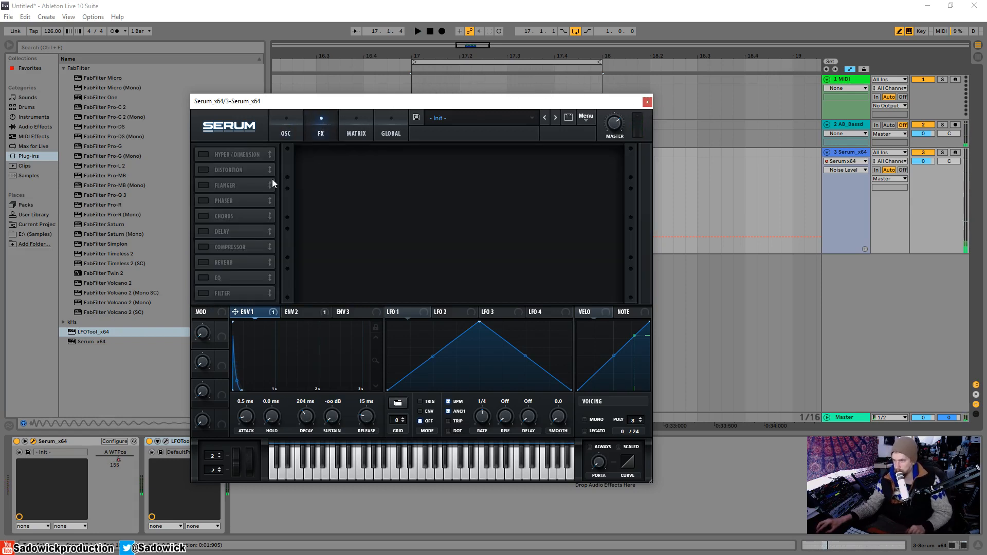
left_click(204, 231)
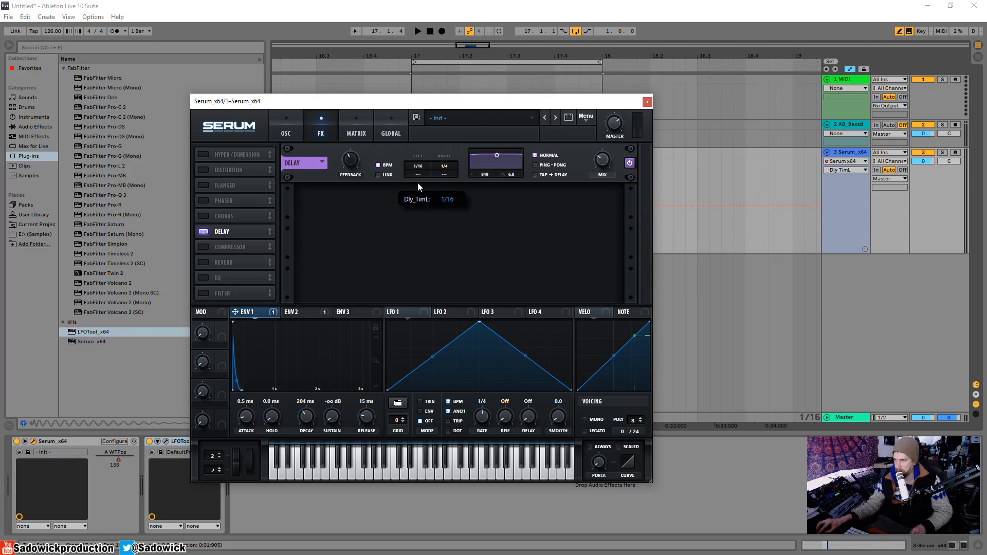
left_click_drag(418, 182, 422, 176)
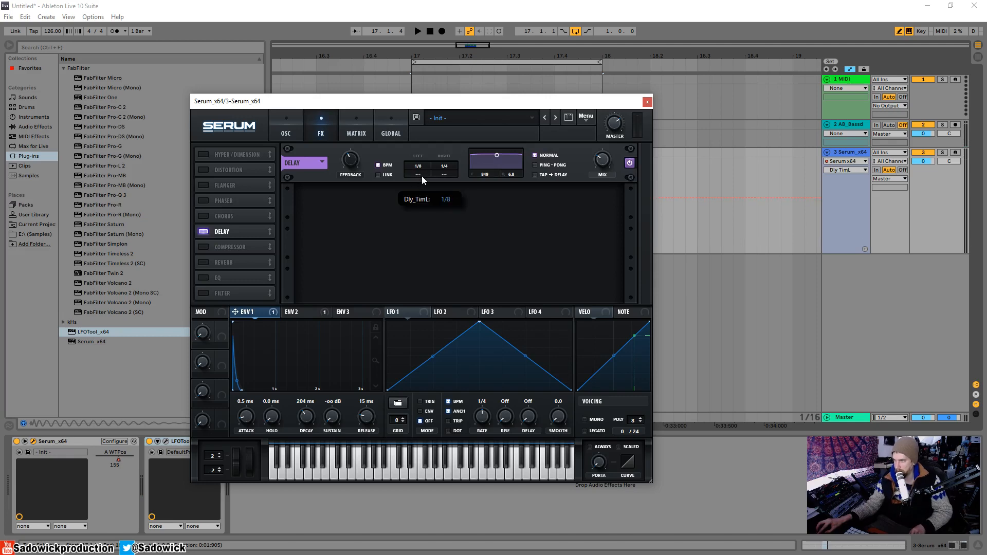
left_click(603, 166)
key("space")
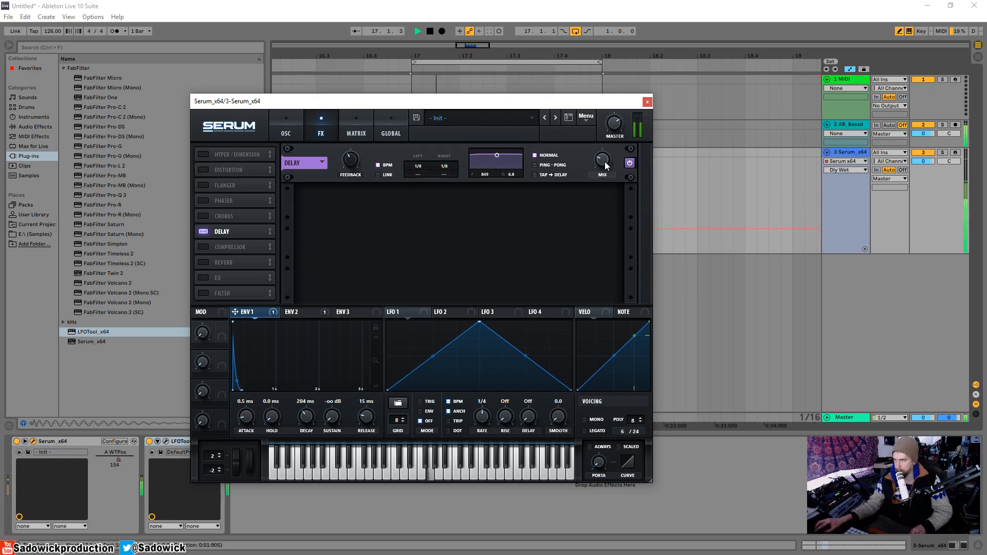
left_click_drag(602, 165, 606, 149)
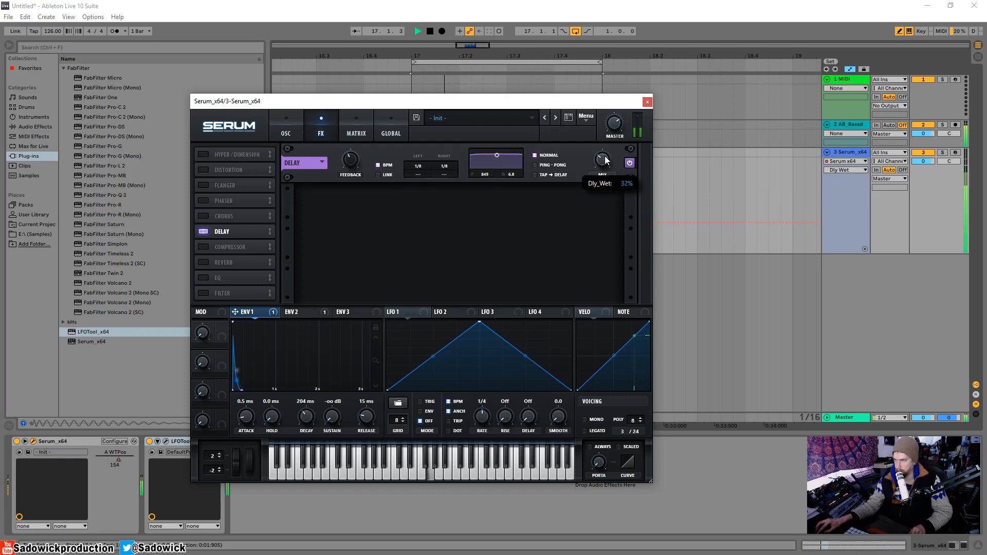
left_click_drag(492, 153, 504, 163)
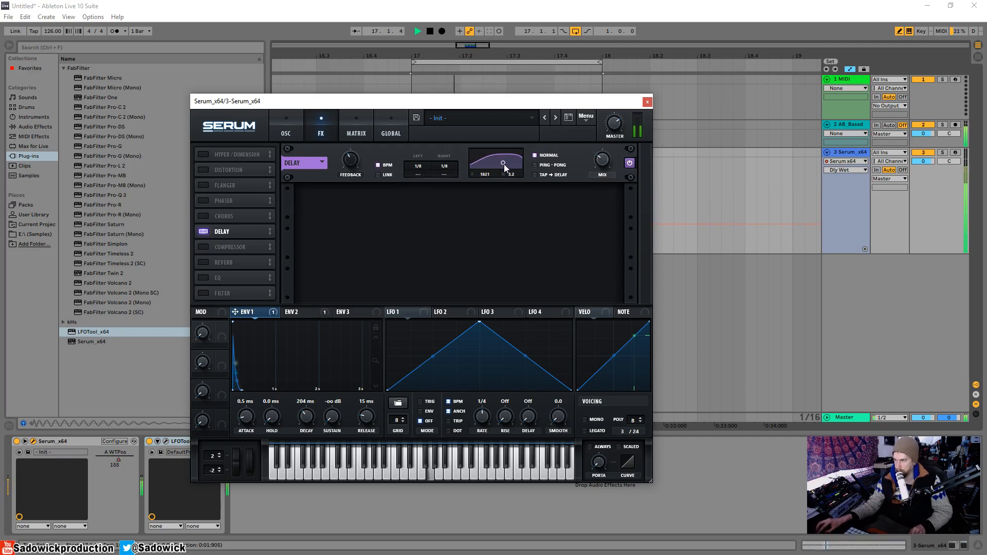
Solo the Serum track and refine the delay: filter about 2348 Hz with width 2.7, right time 1/16, higher mix, and adjusted feedback.
left_click(948, 158)
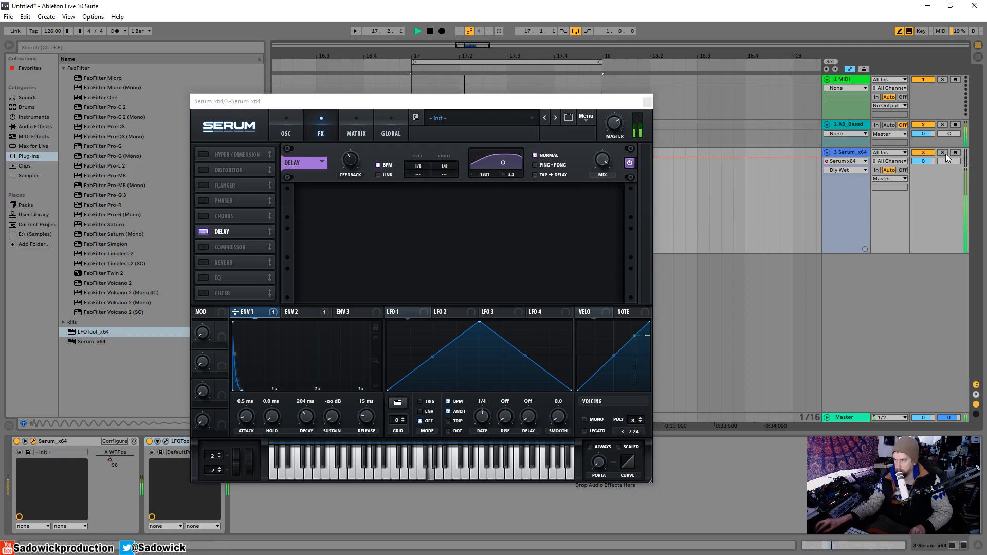
left_click_drag(505, 159, 508, 165)
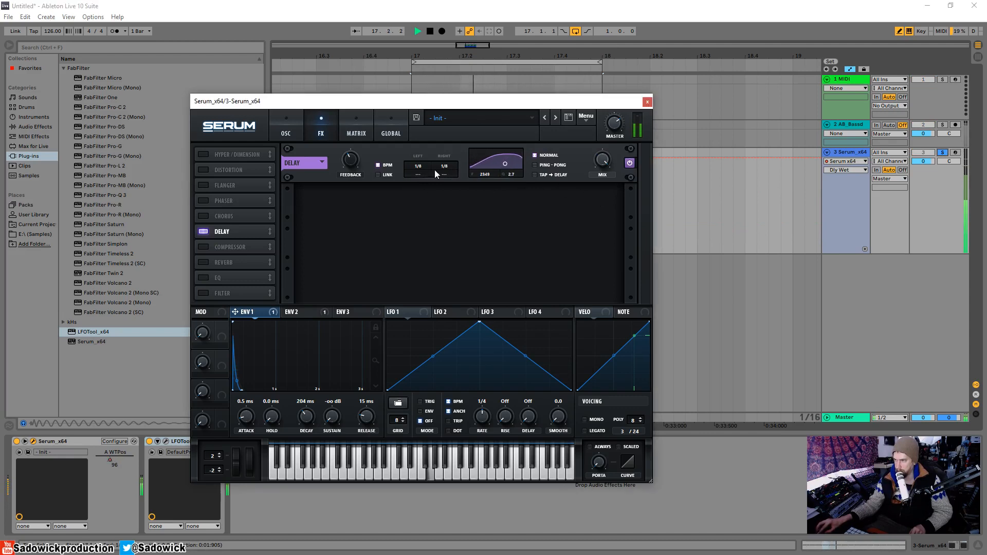
left_click_drag(448, 170, 447, 174)
left_click(606, 169)
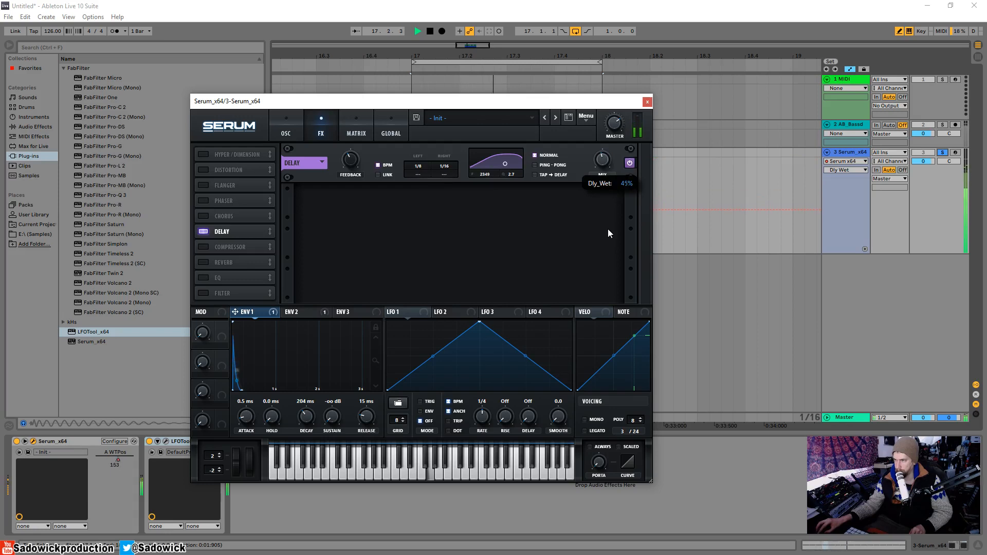
left_click(350, 162)
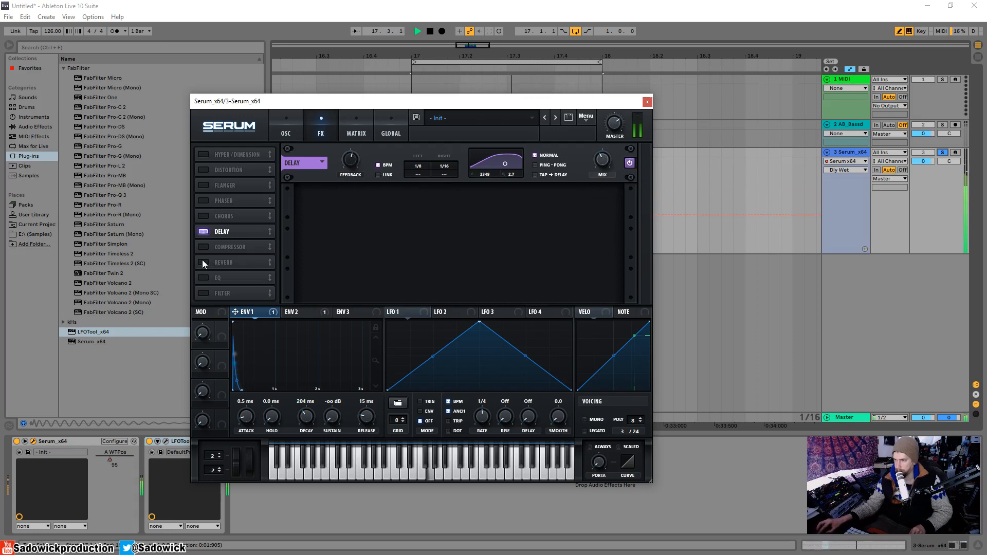
Close Serum and add FabFilter Pro-Q 3 to the Serum track, placed between Serum and LFOTool.
left_click(647, 102)
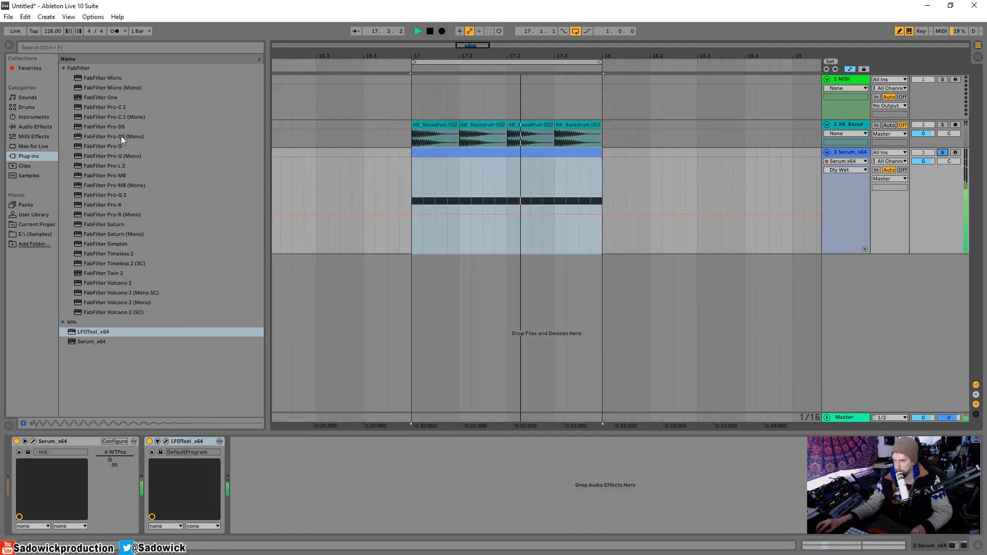
double_click(87, 195)
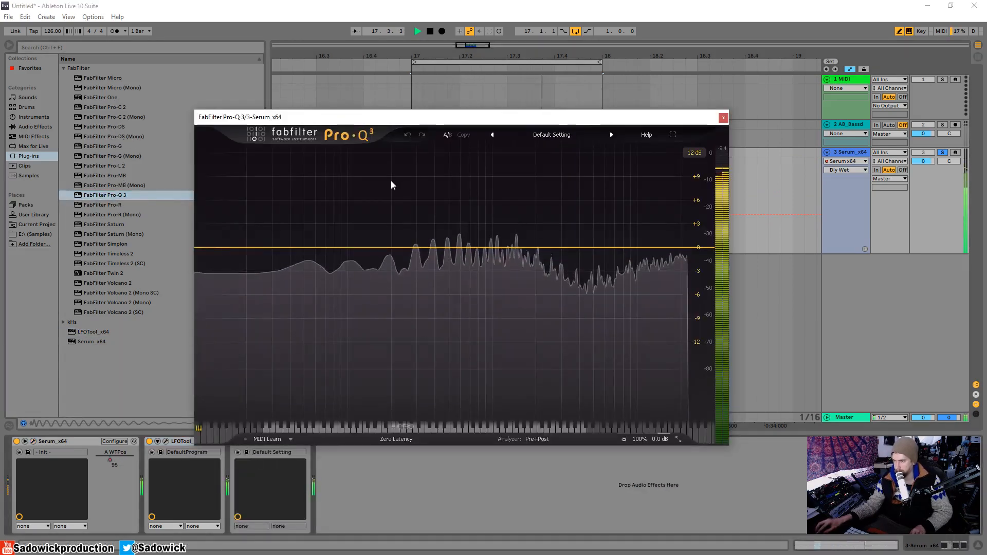
left_click_drag(180, 441, 309, 458)
Add a 12 dB/oct low cut at about 35 Hz and a low shelf of about +1.24 dB at 108 Hz.
left_click(251, 248)
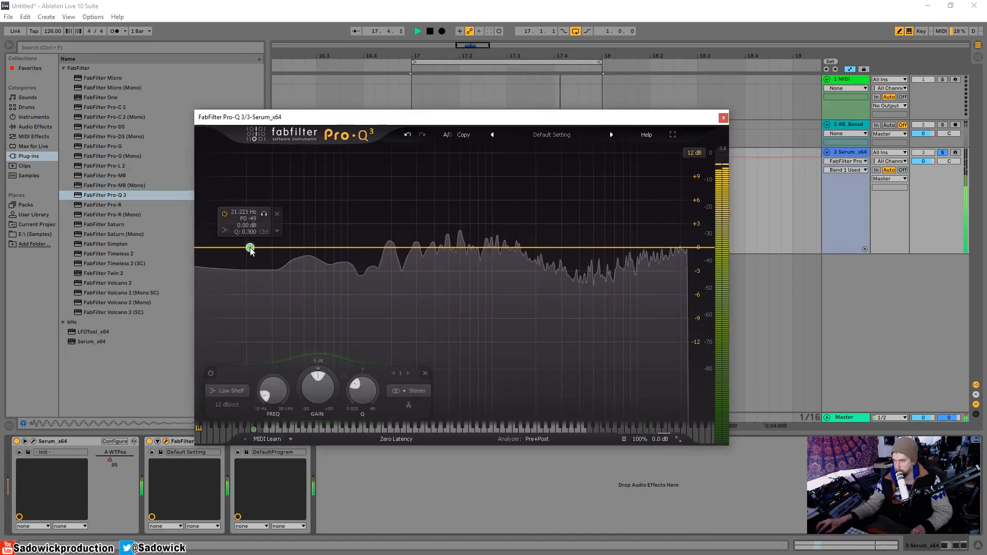
left_click(215, 248)
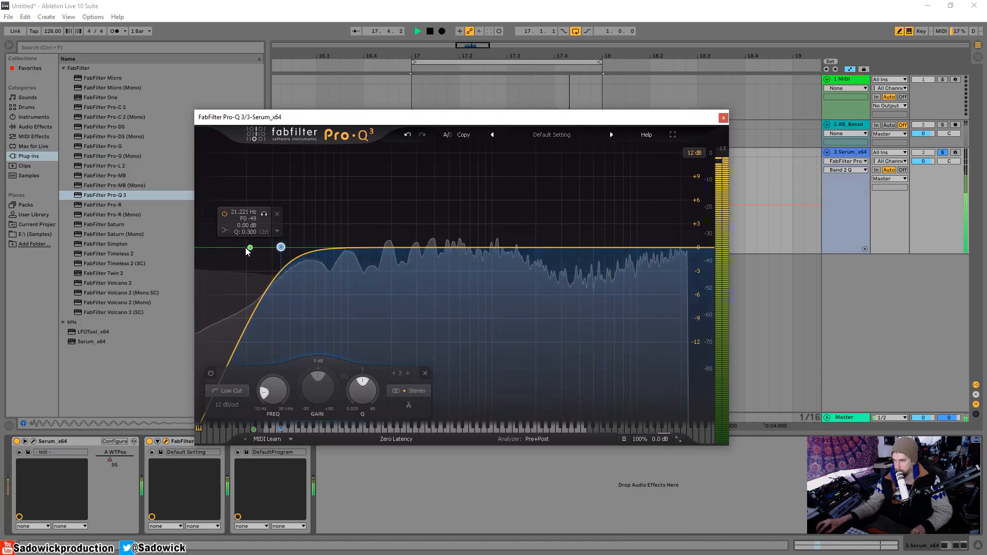
left_click_drag(250, 248, 352, 247)
scroll(354, 248, "up", 10)
scroll(355, 248, "down", 10)
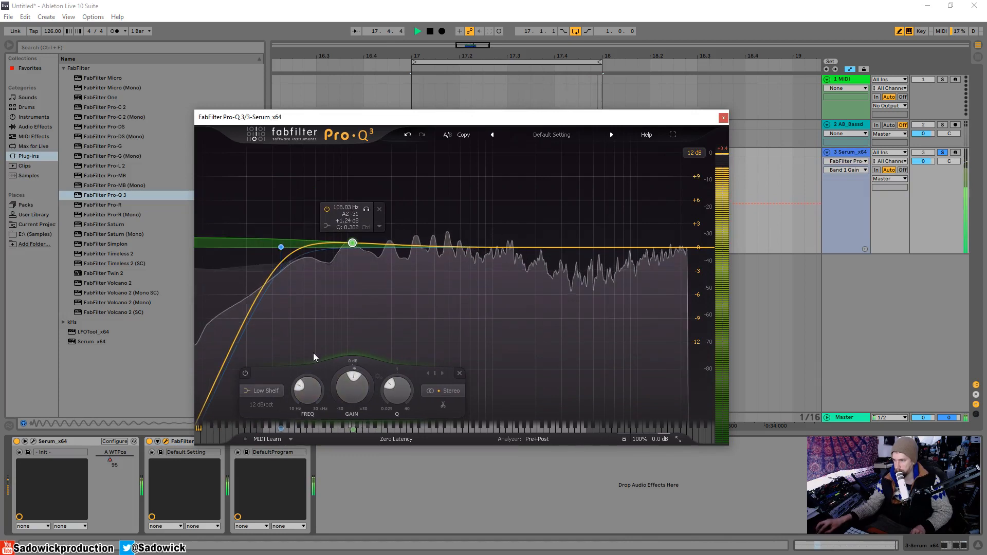
Try the Band Pass shape on the 108 Hz band and widen its Q.
left_click(273, 392)
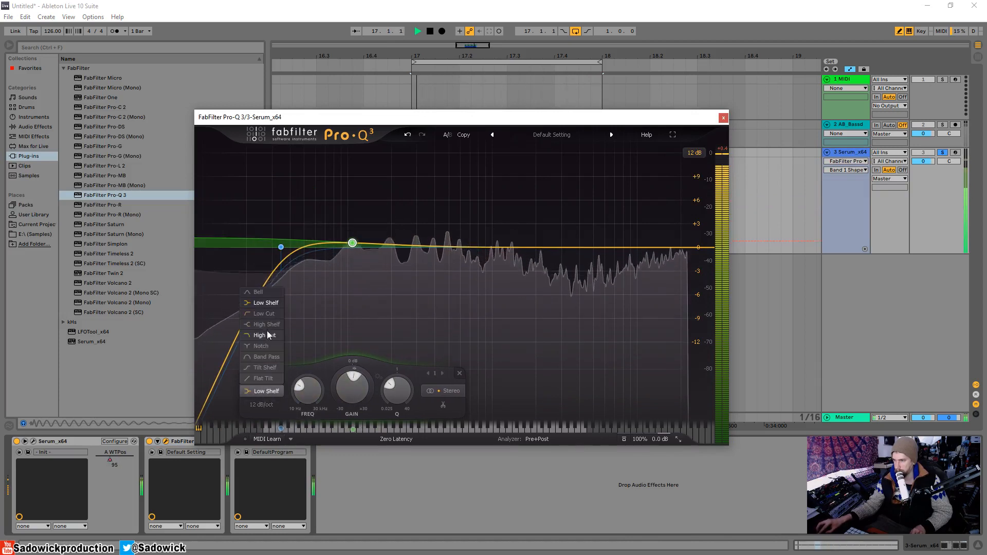
left_click(266, 357)
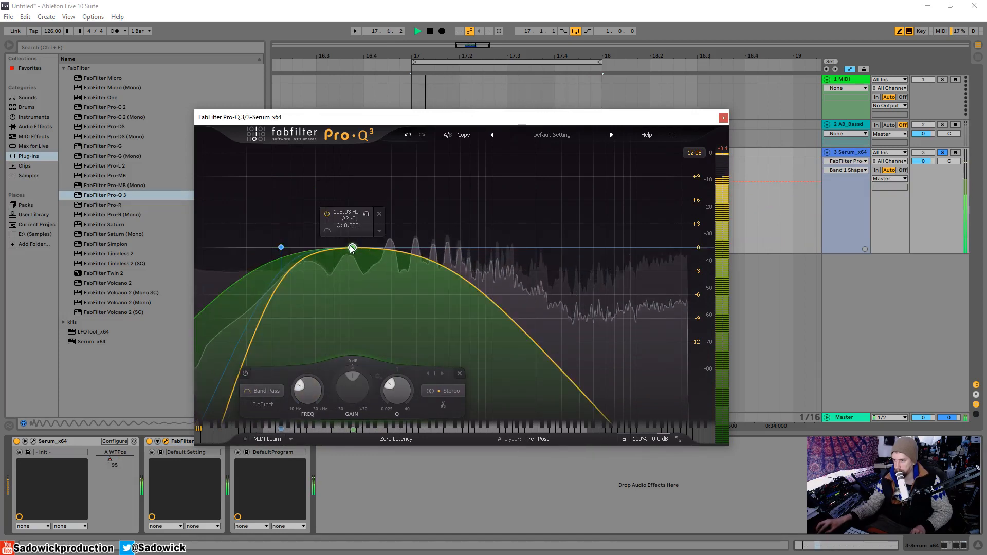
scroll(353, 247, "down", 3)
mouse_move(353, 247)
left_mouse_down()
mouse_move(552, 247)
mouse_move(347, 230)
left_mouse_up()
Change the band pass to a wide Bell boosting about 4.5 dB near 125 Hz, and audition it.
left_click(255, 392)
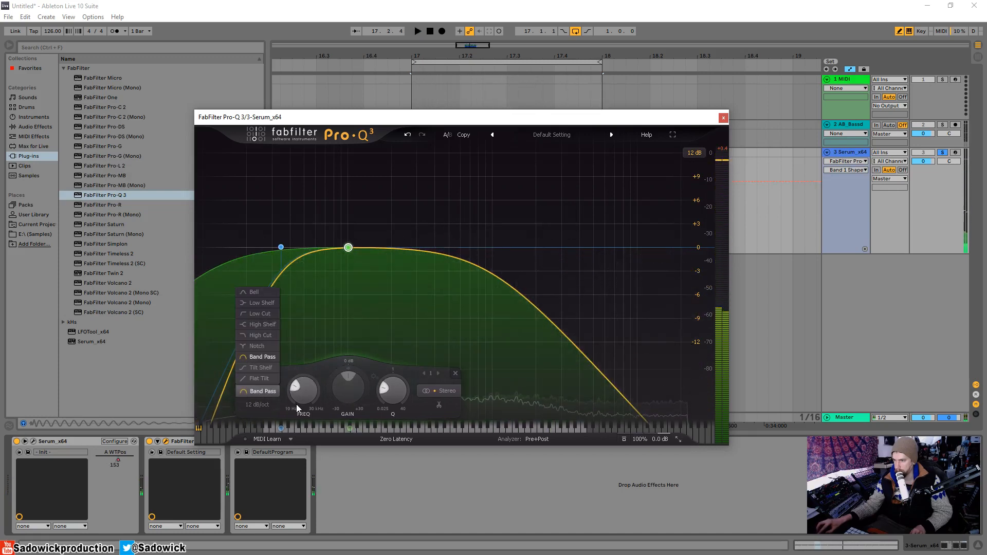
left_click(264, 292)
left_click_drag(348, 247, 362, 212)
scroll(378, 214, "up", 5)
key("space")
scroll(378, 214, "down", 8)
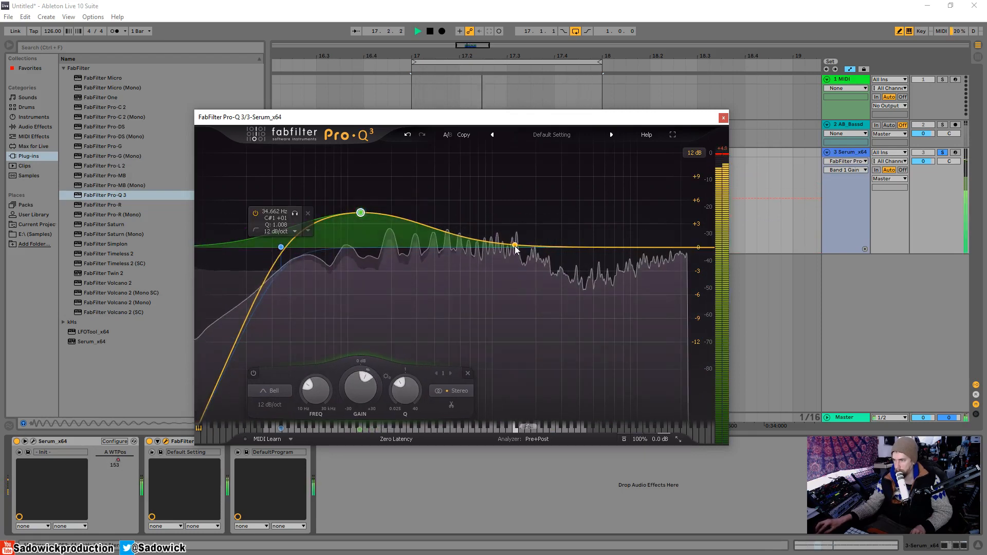
Add a bell boost of about 3 dB near 2.4 kHz and a narrow 4.17 dB cut at 642 Hz with Q 4.763.
left_click_drag(521, 245, 548, 230)
left_click_drag(470, 234, 465, 282)
scroll(464, 282, "up", 5)
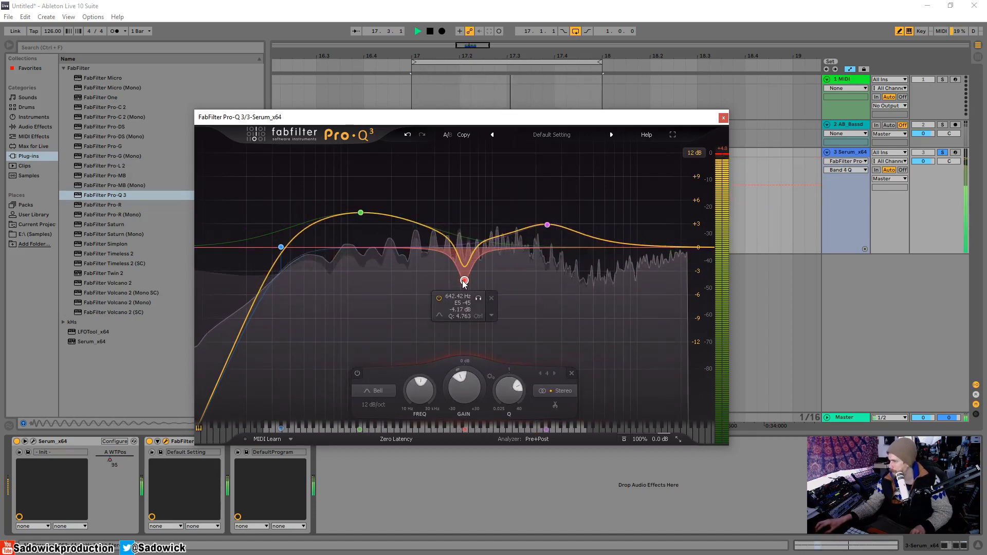
Add a boost of about 1 dB near 6 kHz and a Brickwall high cut near 10.5 kHz, and unsolo the Serum track.
left_click_drag(635, 246, 606, 240)
left_click(683, 248)
scroll(682, 247, "up", 5)
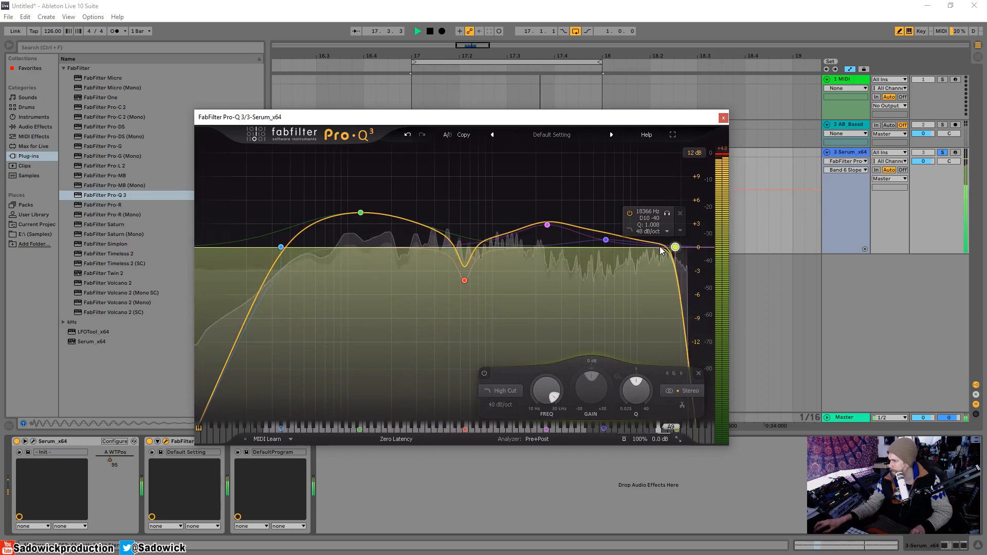
left_click_drag(682, 248, 641, 247)
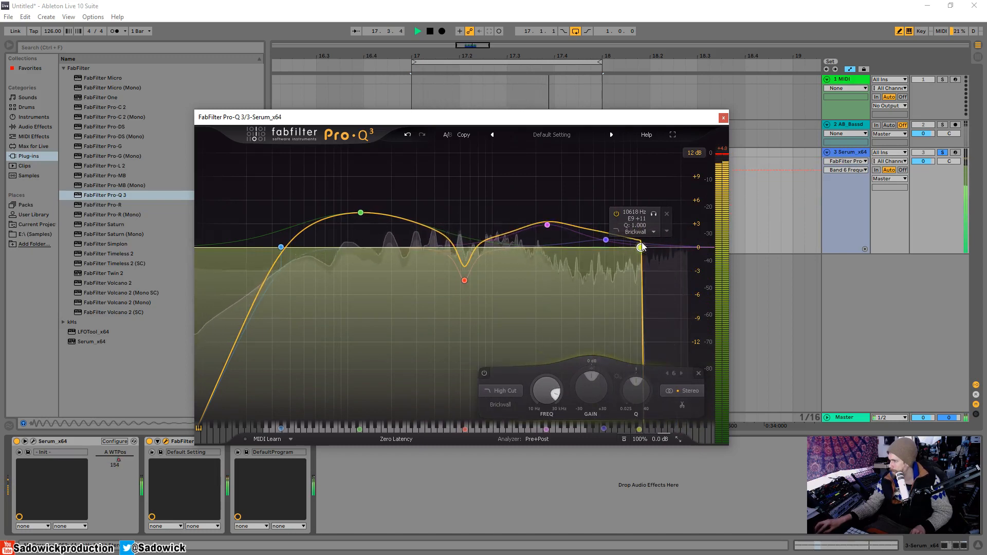
left_click(943, 153)
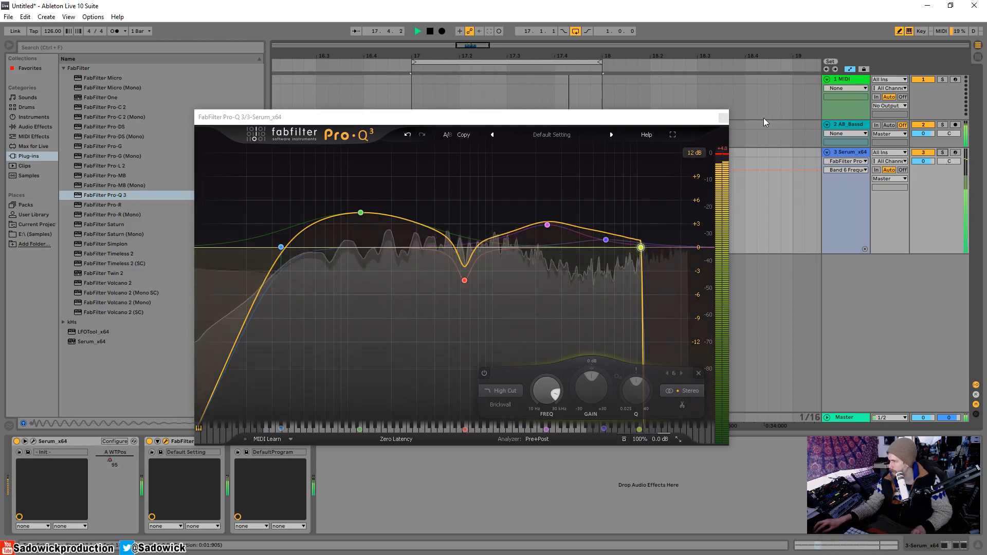
Lower the master volume to -1.0 dB and audition the wide 123 Hz boost band in isolation.
left_click_drag(924, 417, 925, 423)
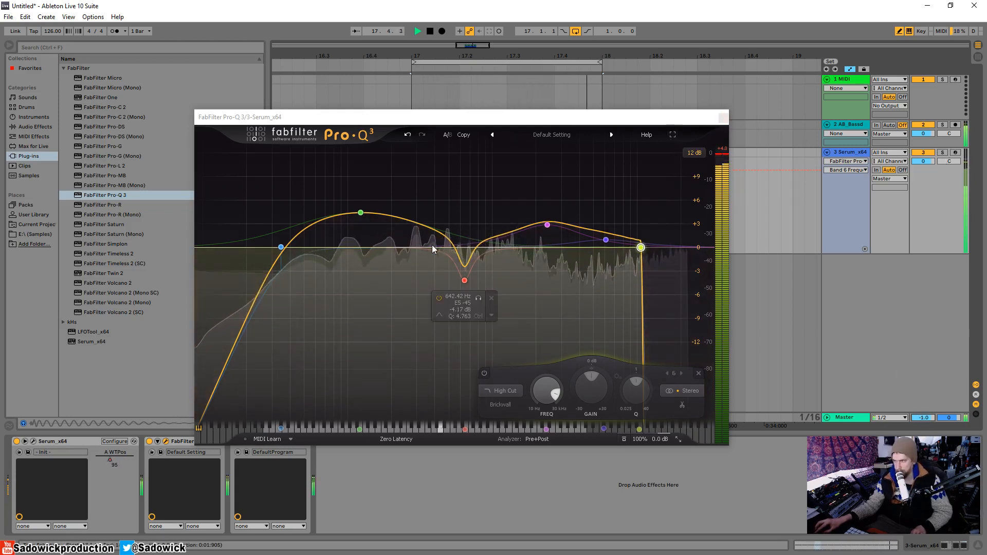
mouse_move(360, 213)
left_click(376, 179)
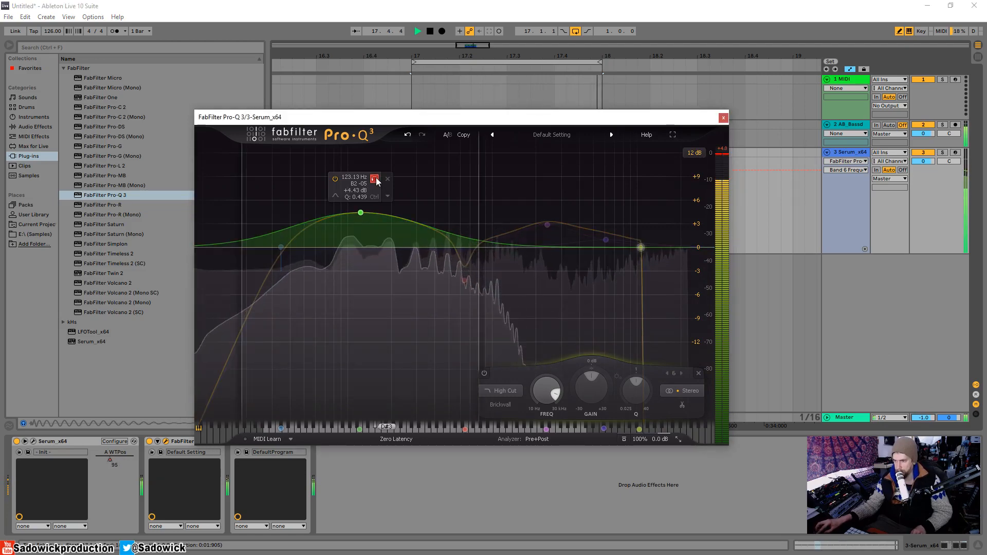
left_click(723, 118)
key("space")
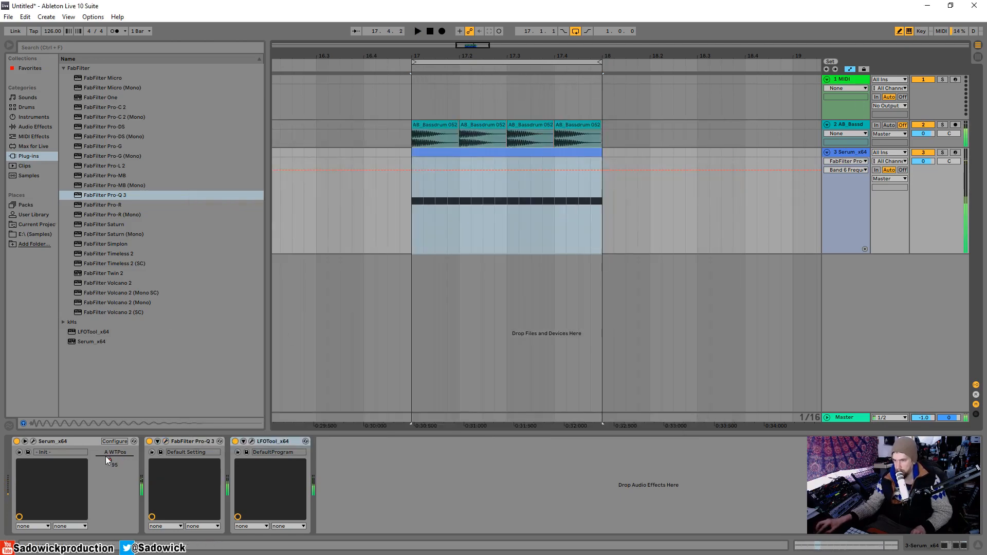
Enable Serum's sub oscillator with the second waveform at octave -2 routed to Direct Out, adjust its level and fine-tune the filter cutoff.
left_click(33, 442)
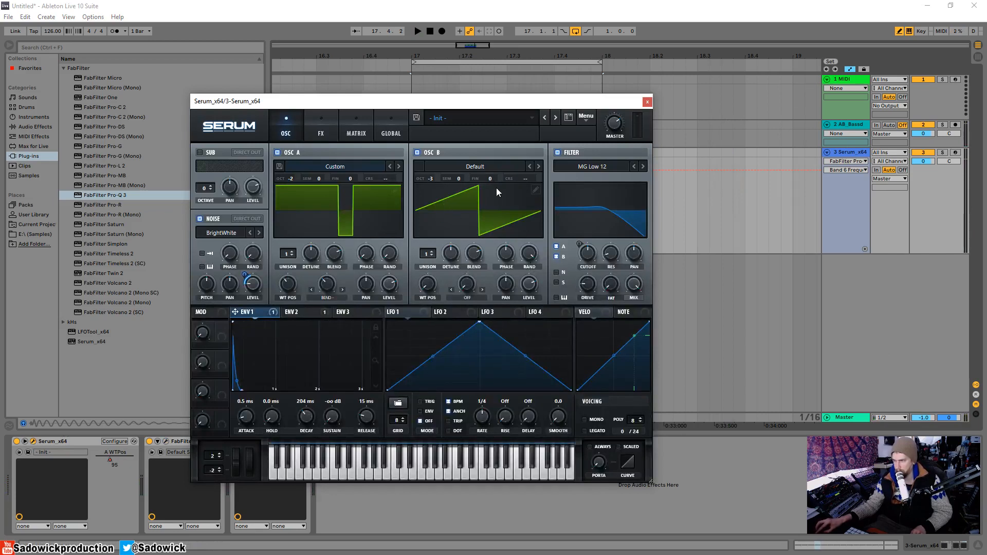
key("space")
mouse_move(430, 180)
left_mouse_down()
mouse_move(429, 194)
mouse_move(438, 180)
left_mouse_up()
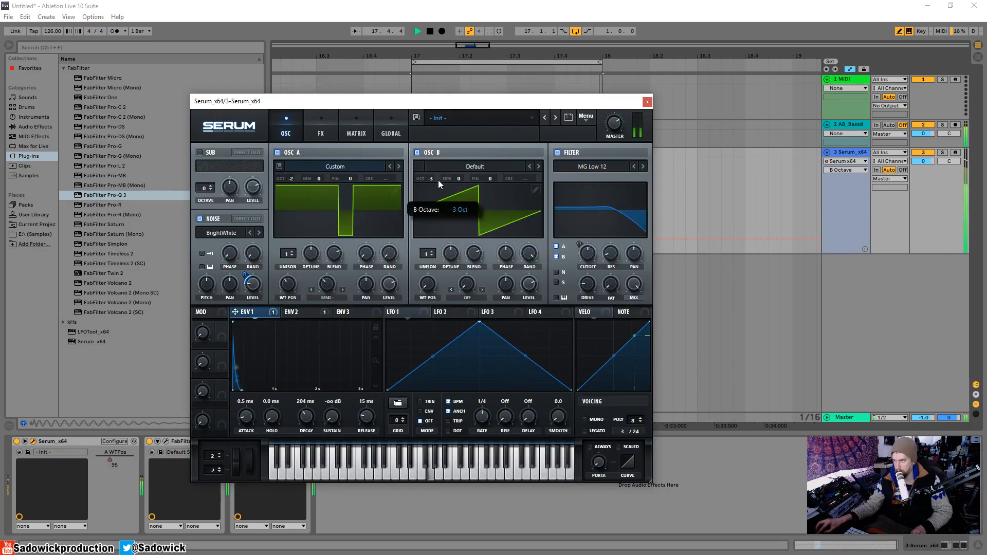
left_click(201, 152)
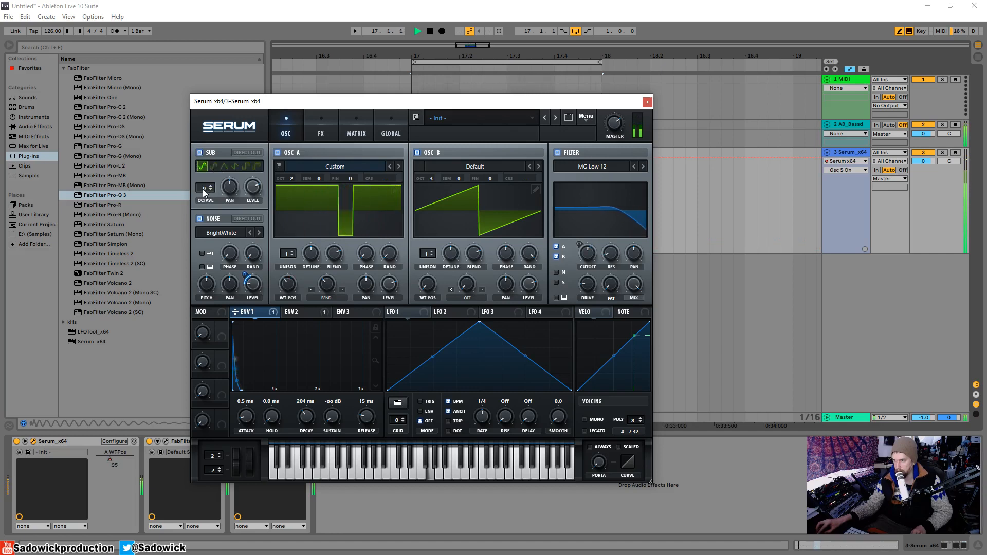
left_click_drag(203, 189, 202, 204)
left_click(213, 167)
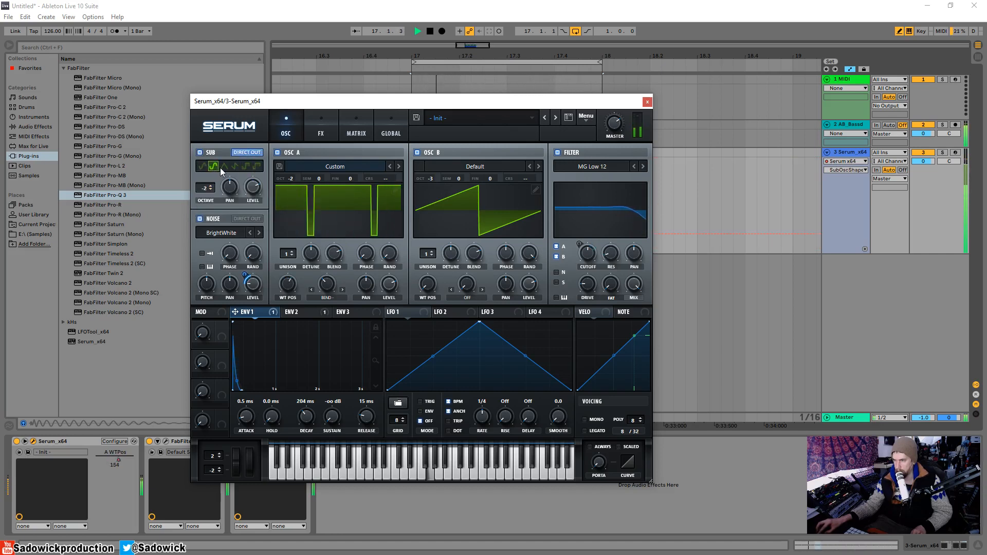
left_click_drag(205, 188, 252, 199)
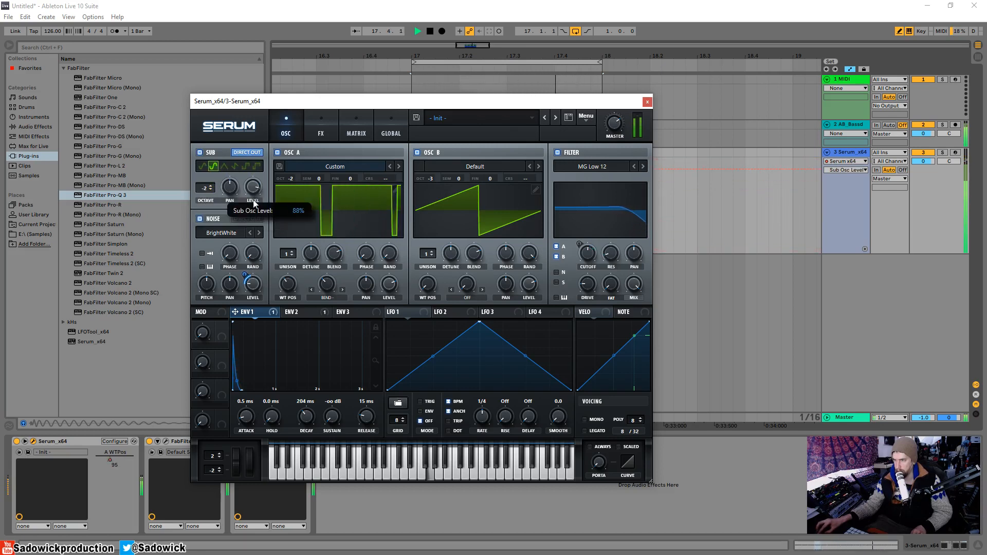
left_click(200, 153)
mouse_move(588, 252)
left_mouse_down()
mouse_move(588, 279)
mouse_move(593, 254)
left_mouse_up()
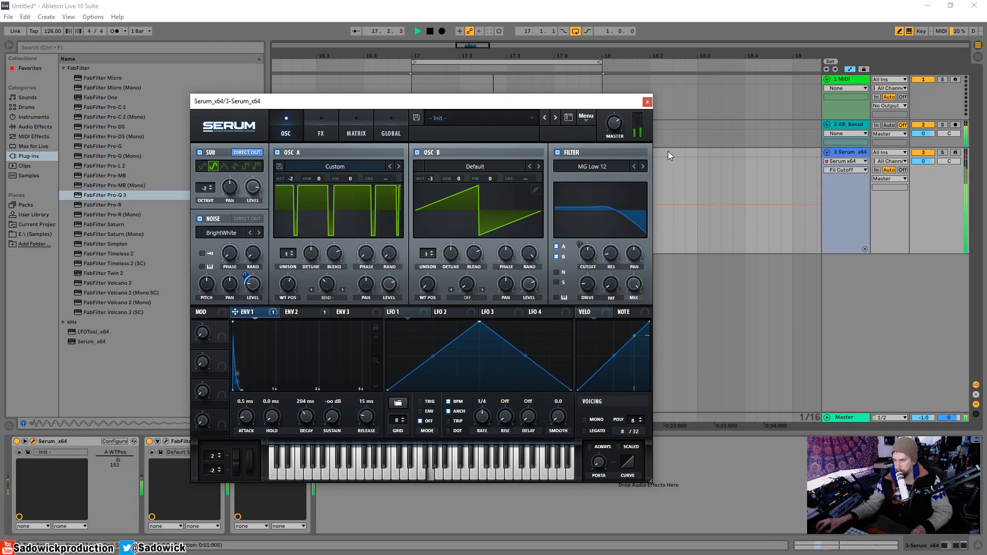
left_click(648, 102)
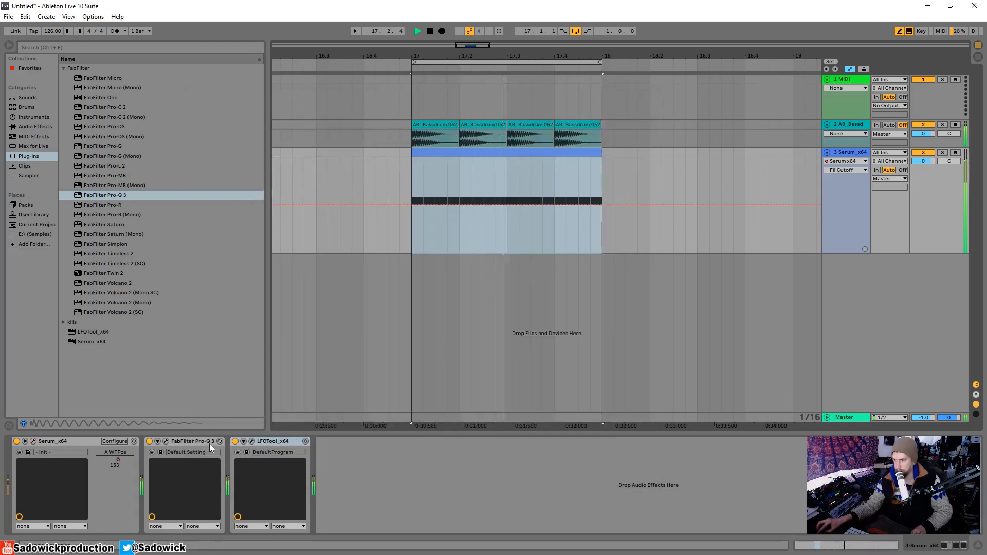
Flatten the 2.4 kHz and 6 kHz boosts in Pro-Q 3 to about 0 dB, and make the narrow 642 Hz cut lower in frequency and shallower.
left_click(166, 442)
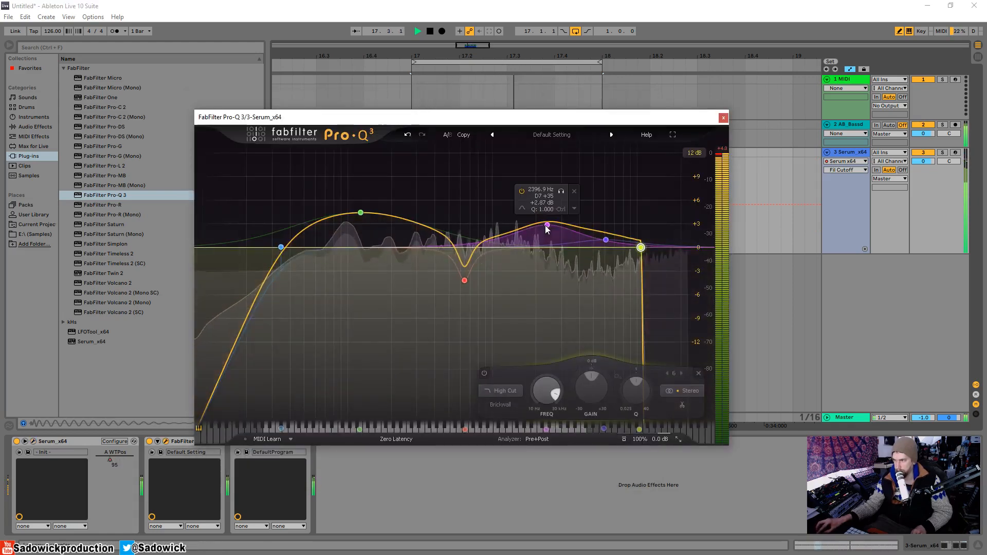
left_click_drag(544, 229, 548, 252)
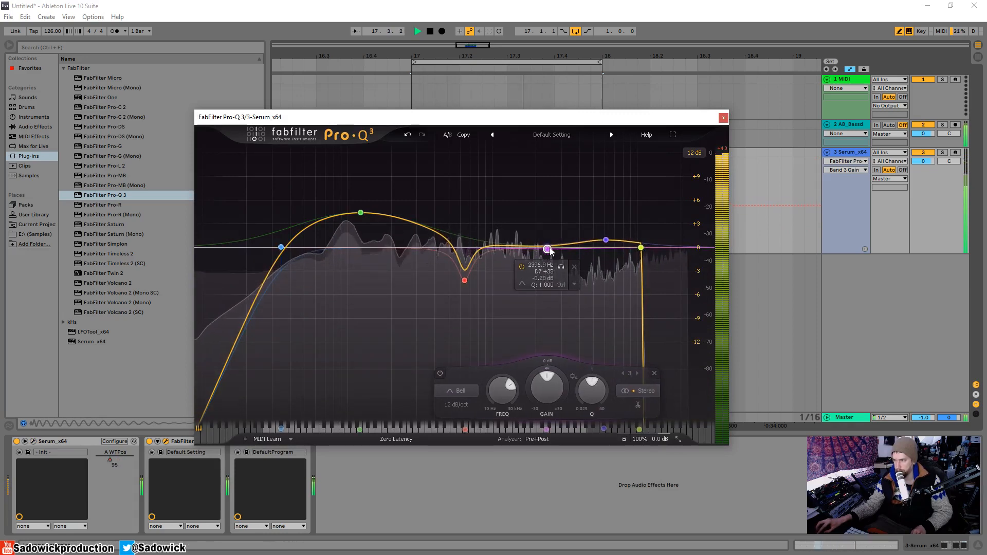
mouse_move(606, 240)
left_mouse_down()
mouse_move(606, 273)
mouse_move(609, 248)
left_mouse_up()
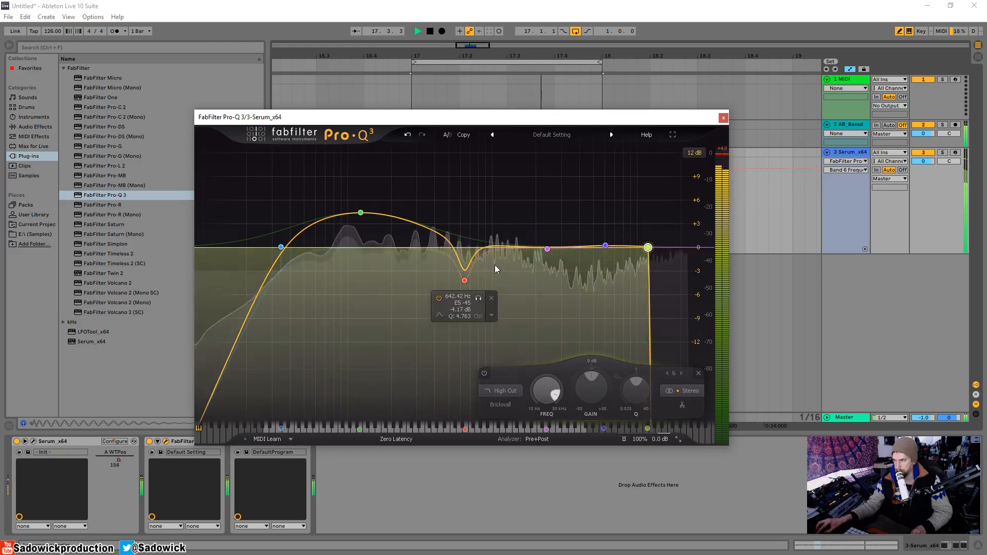
mouse_move(465, 282)
left_mouse_down()
mouse_move(456, 311)
mouse_move(411, 311)
mouse_move(469, 300)
mouse_move(449, 302)
mouse_move(452, 274)
left_mouse_up()
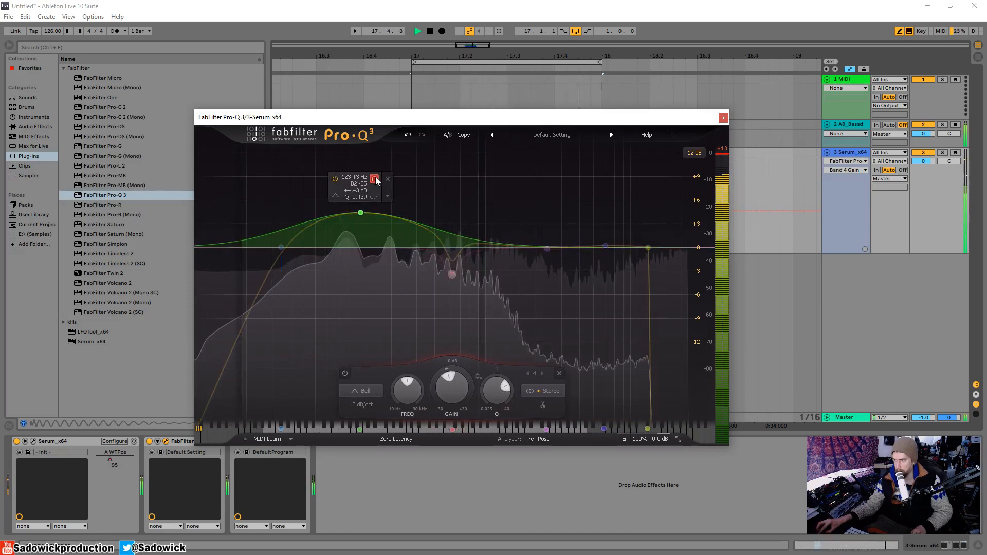
Move the low cut band to a lower frequency and set its slope to 36 dB/oct.
left_click_drag(281, 248, 269, 249)
scroll(273, 246, "up", 3)
scroll(268, 249, "down", 1)
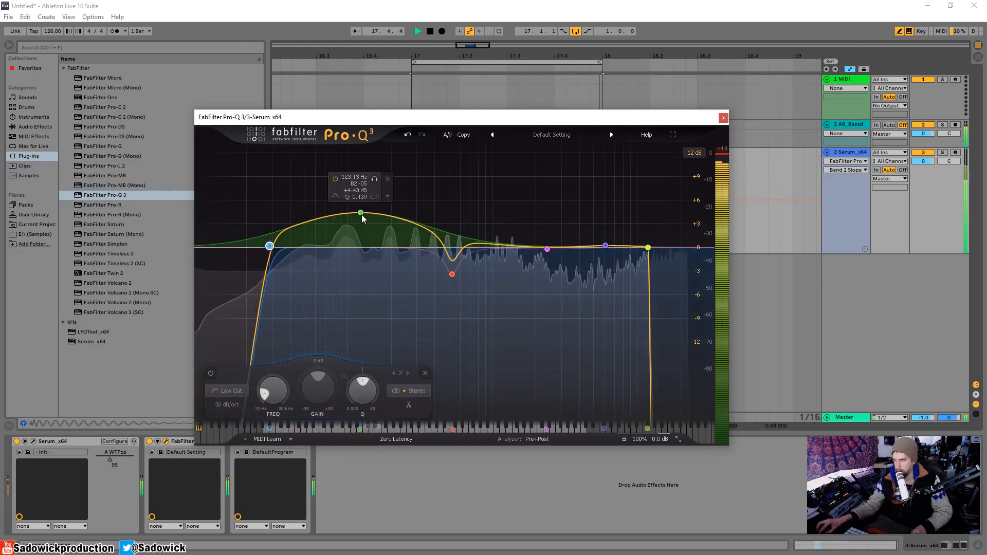
Shift the wide 123 Hz bell boost down to about 50 Hz and set its gain to about 9 dB while checking playback.
left_click_drag(361, 213, 299, 194)
left_click_drag(317, 162, 324, 165)
key("space")
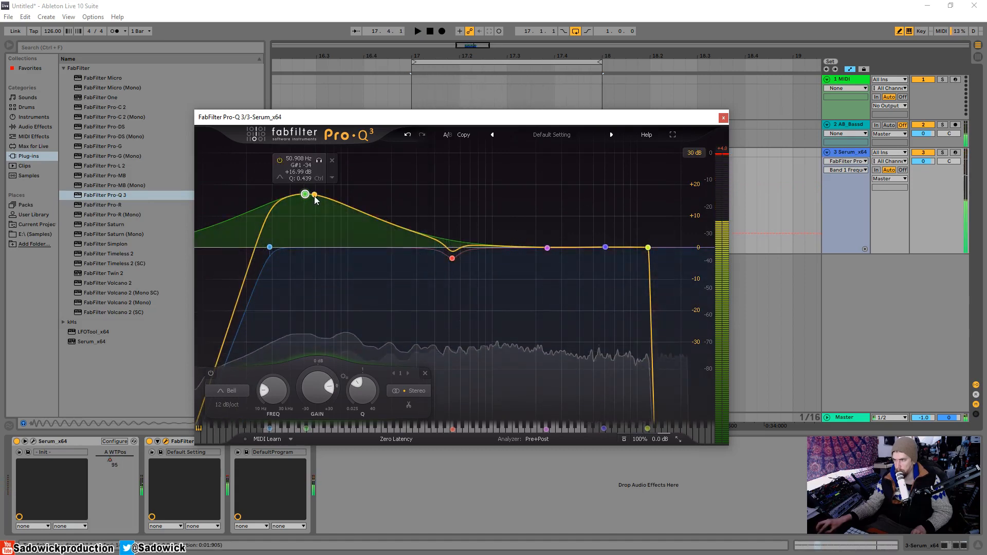
left_click_drag(308, 198, 305, 221)
key("space")
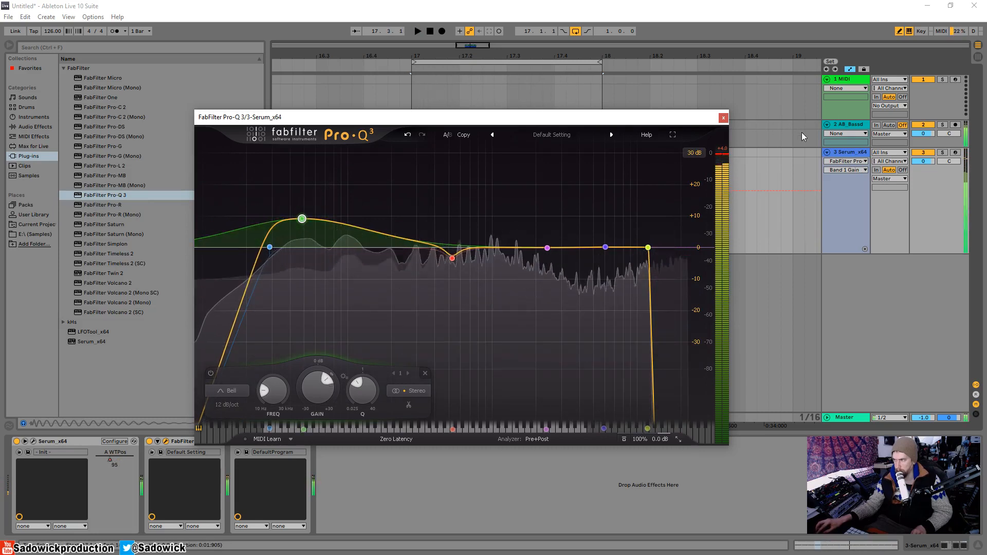
Set the Serum track's volume to -2.4 dB during playback and reduce the track's height in the arrangement.
key("space")
left_click_drag(929, 161, 932, 166)
key("space")
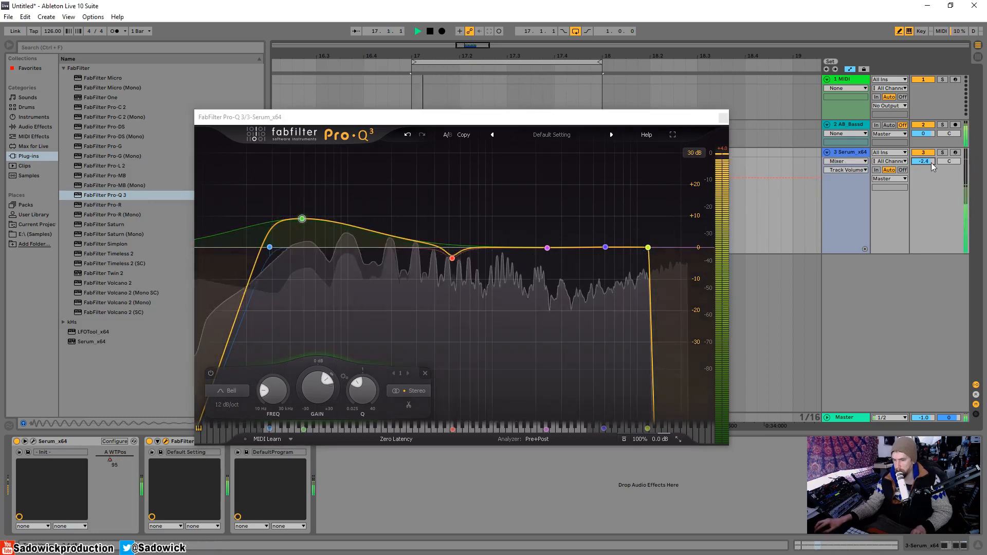
left_click(723, 117)
left_click_drag(945, 199, 944, 174)
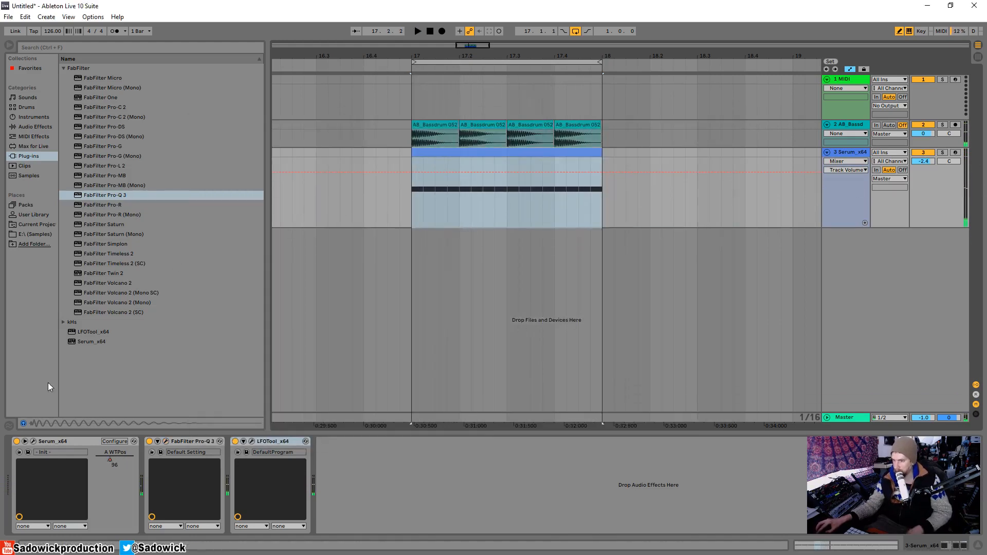
Enable the Tube distortion effect in Serum and adjust its drive while the loop plays.
left_click(33, 441)
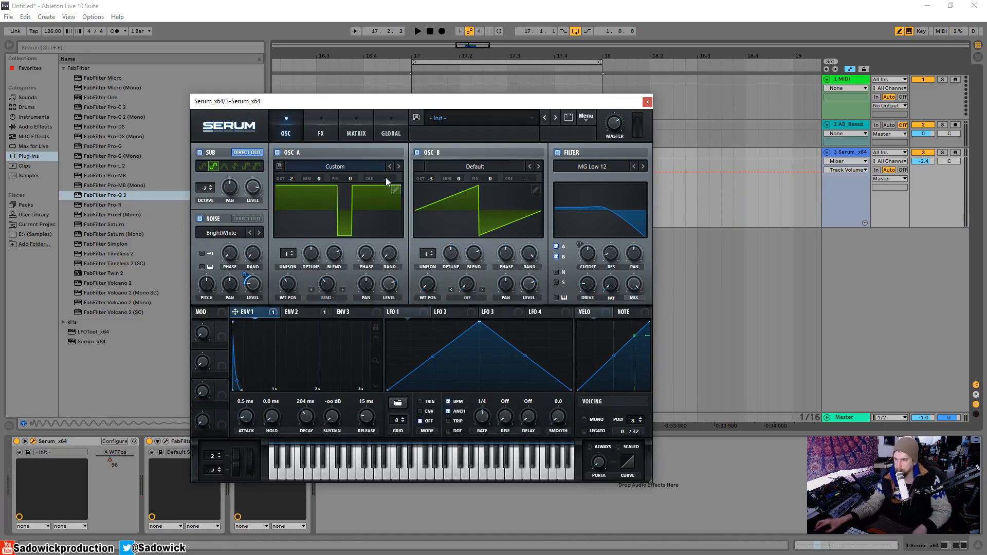
left_click(310, 138)
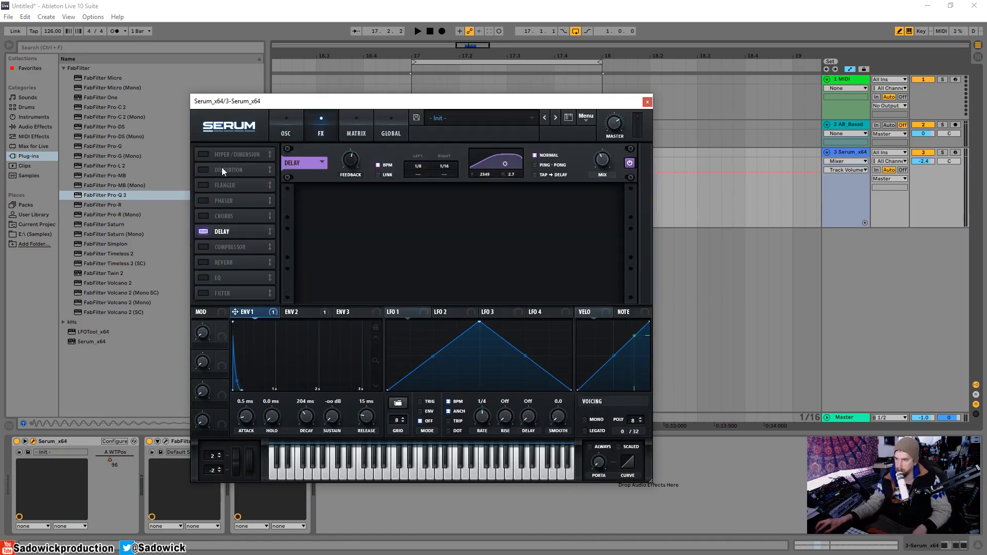
left_click(204, 170)
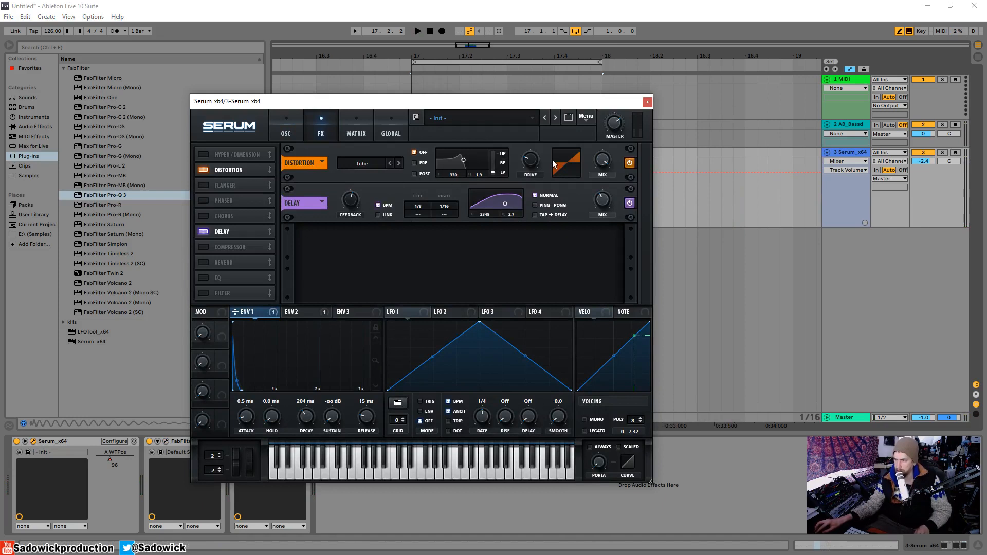
key("space")
left_click_drag(538, 162, 542, 105)
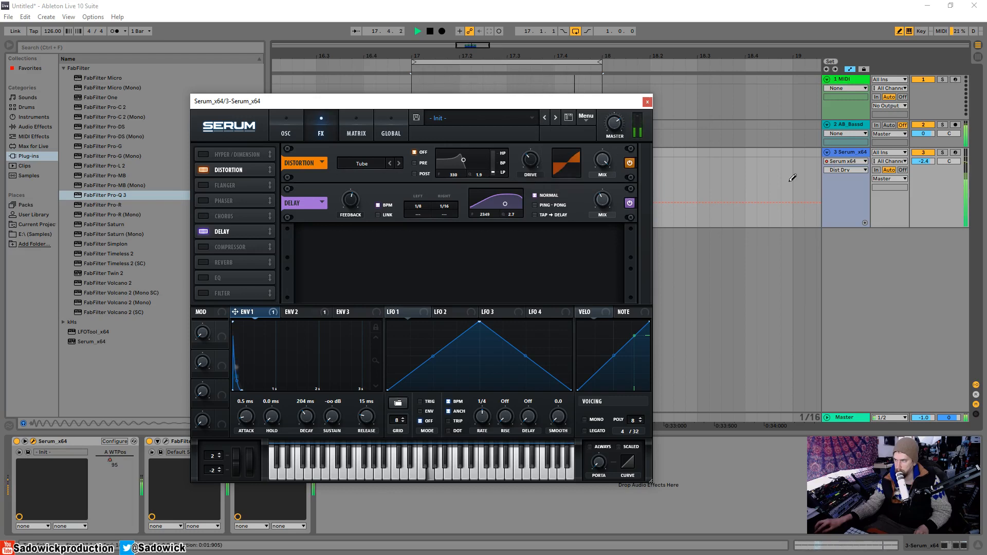
Raise the Serum track's volume to -0.8 dB and enable Serum's Hall reverb, adjusting its mix.
left_click_drag(925, 160, 925, 154)
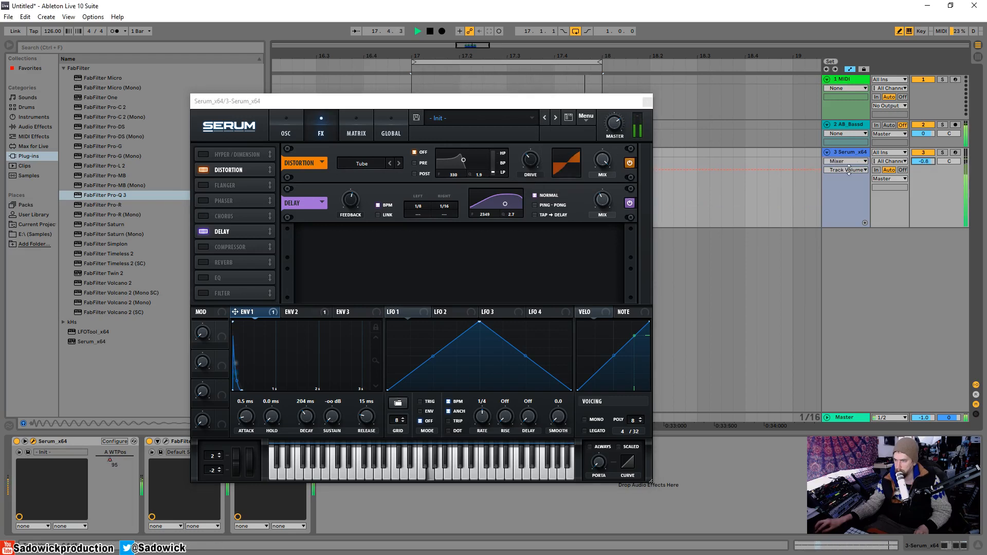
left_click(209, 263)
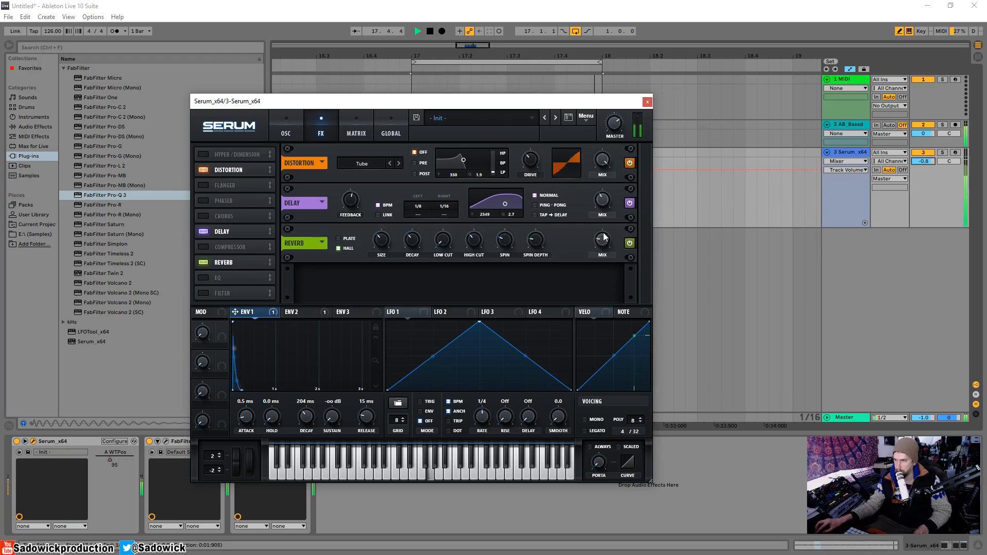
left_click_drag(615, 198, 601, 239)
Try three unison voices with 0.03 detune on oscillator A, and return it to one voice.
left_click(288, 132)
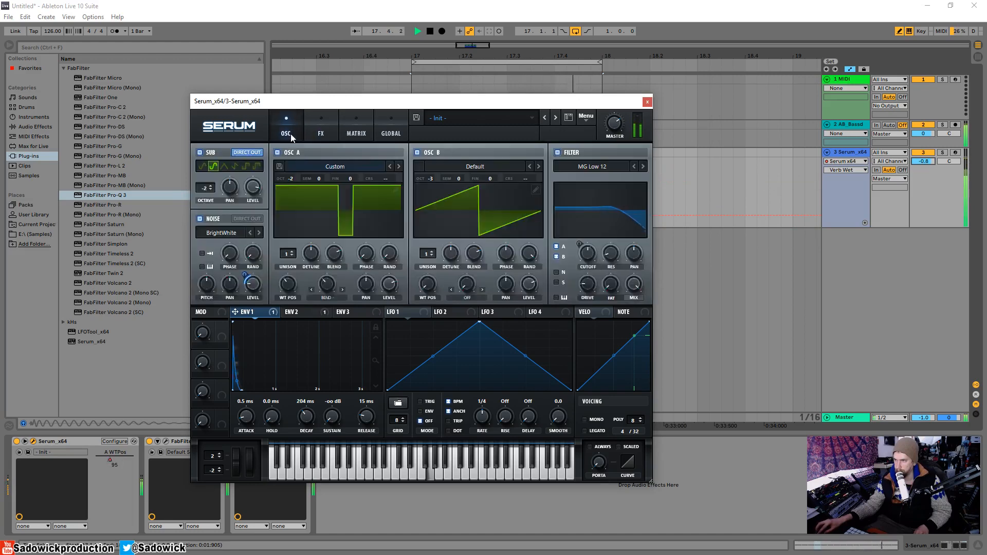
left_click(293, 251)
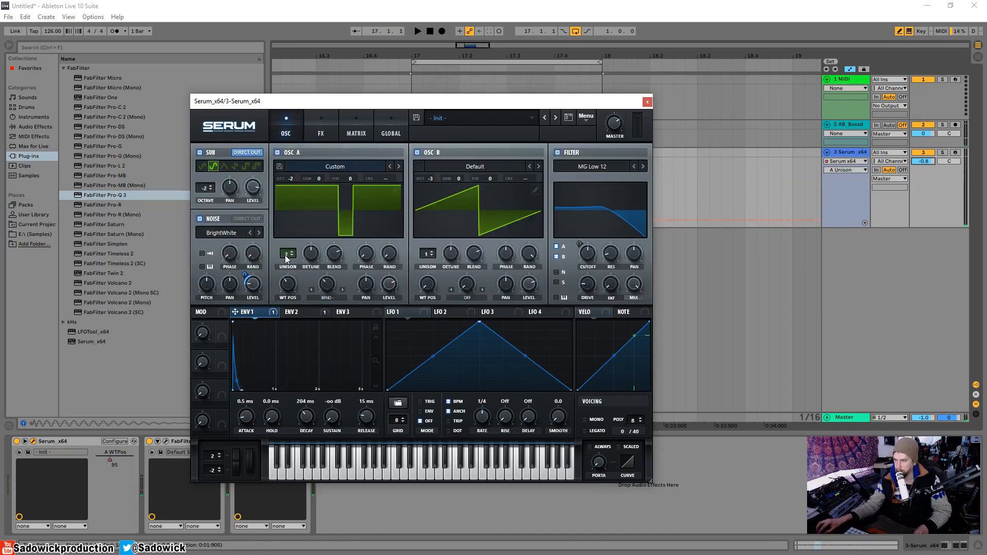
left_click_drag(285, 256, 322, 257)
key("space")
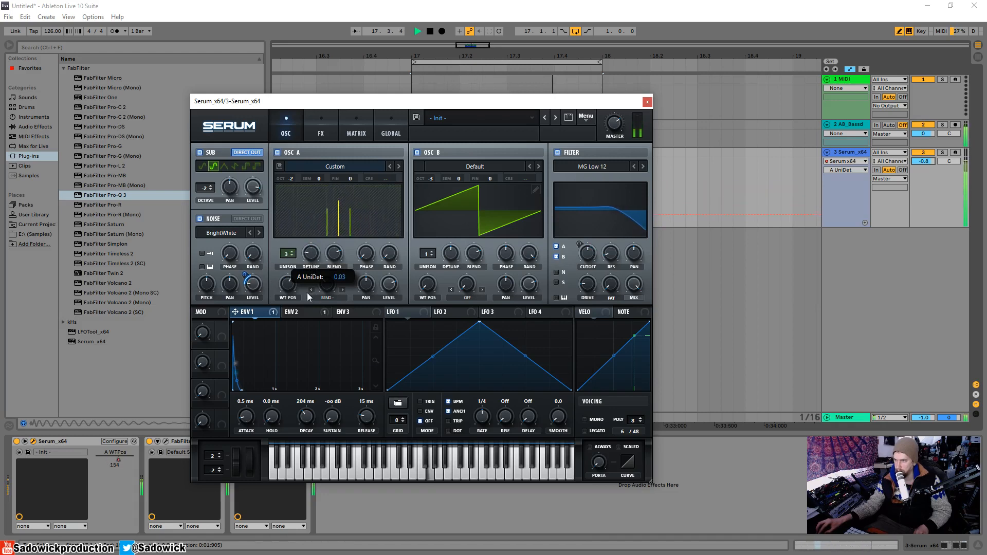
left_click_drag(307, 292, 311, 295)
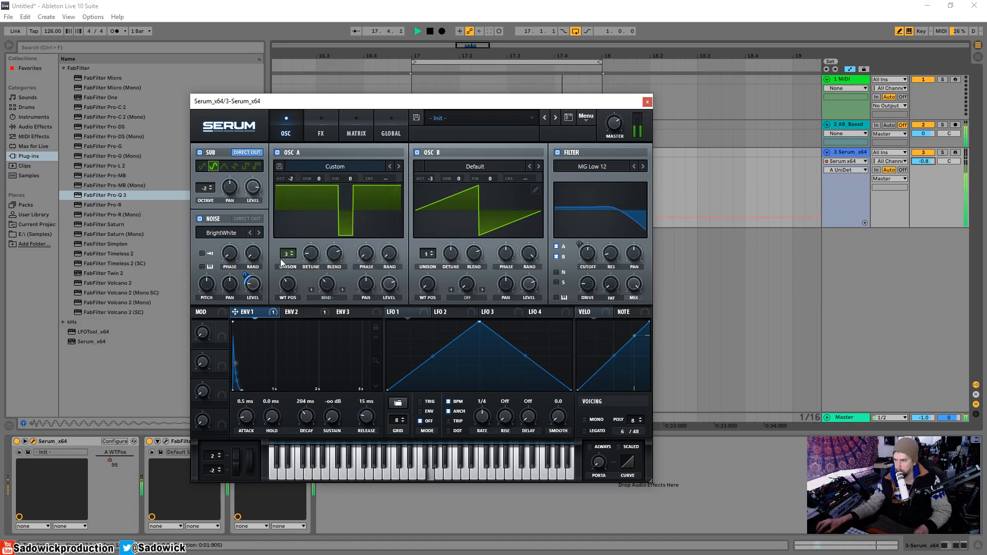
left_click_drag(288, 254, 288, 263)
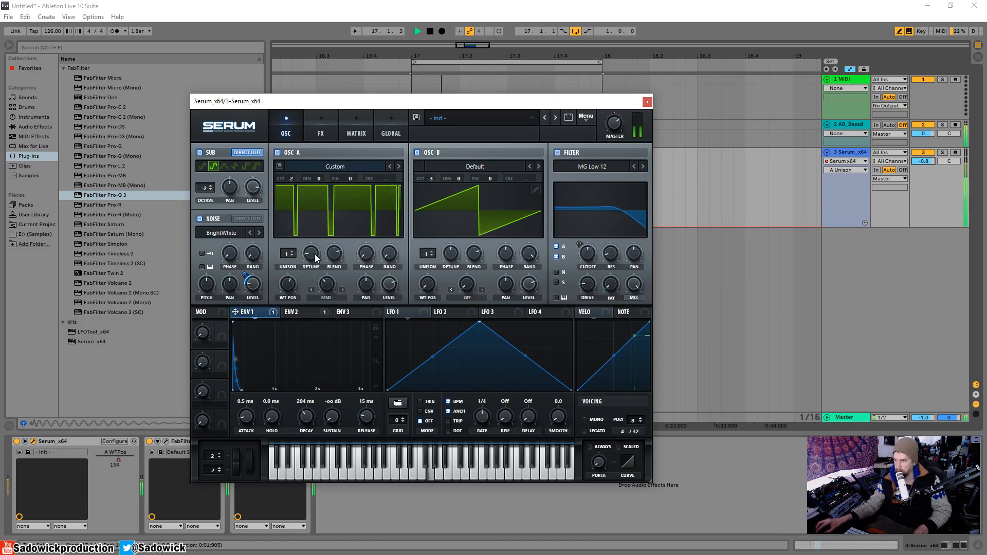
Raise oscillator A's level slightly, close the Serum editor and stop playback.
left_click_drag(393, 287, 396, 282)
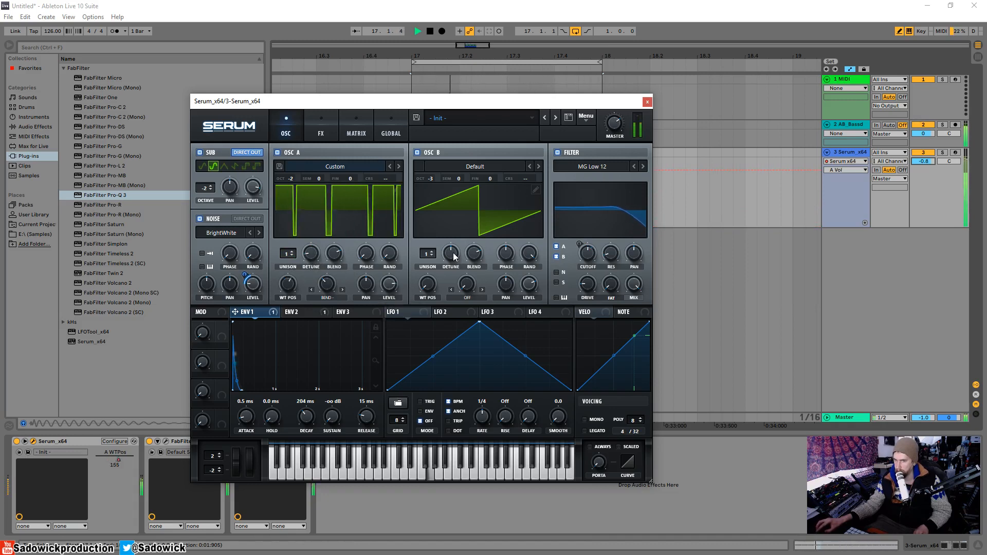
left_click(648, 103)
key("space")
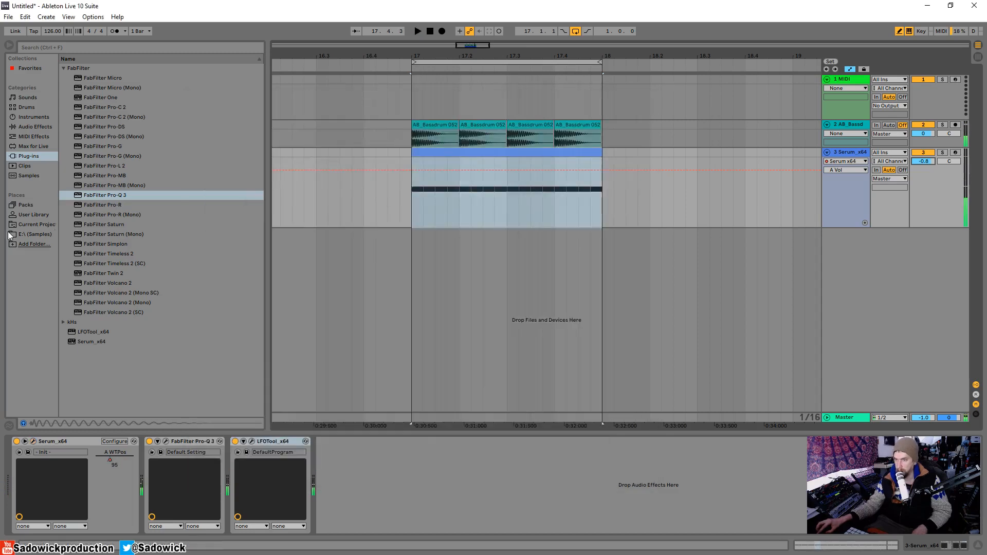
Show the E:\ (Samples) place in the browser and collapse the AB_Bassdrums Samples folder.
left_click(46, 236)
scroll(264, 221, "up", 10)
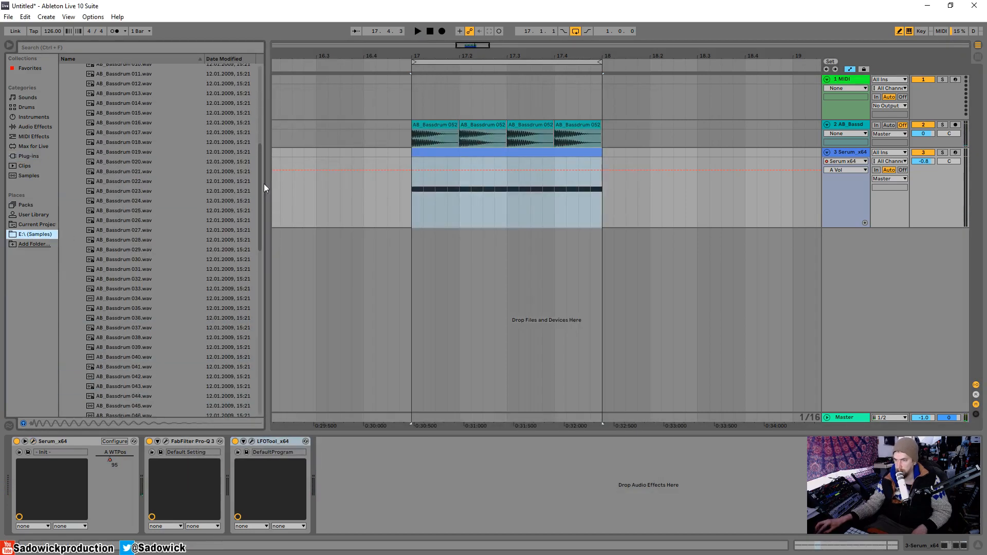
left_click(76, 135)
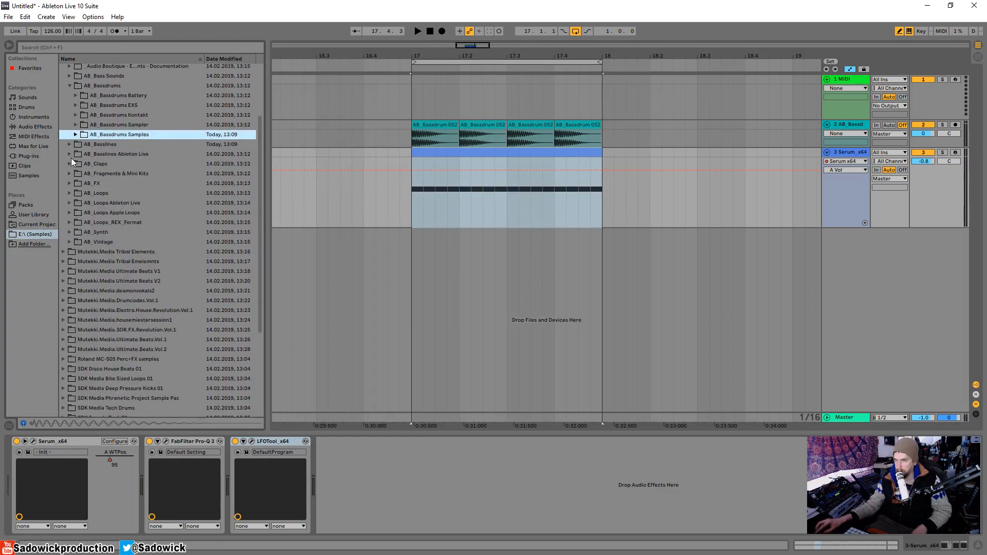
Open the Serum editor, start playback and set envelope 1's decay to 216 ms.
left_click(34, 442)
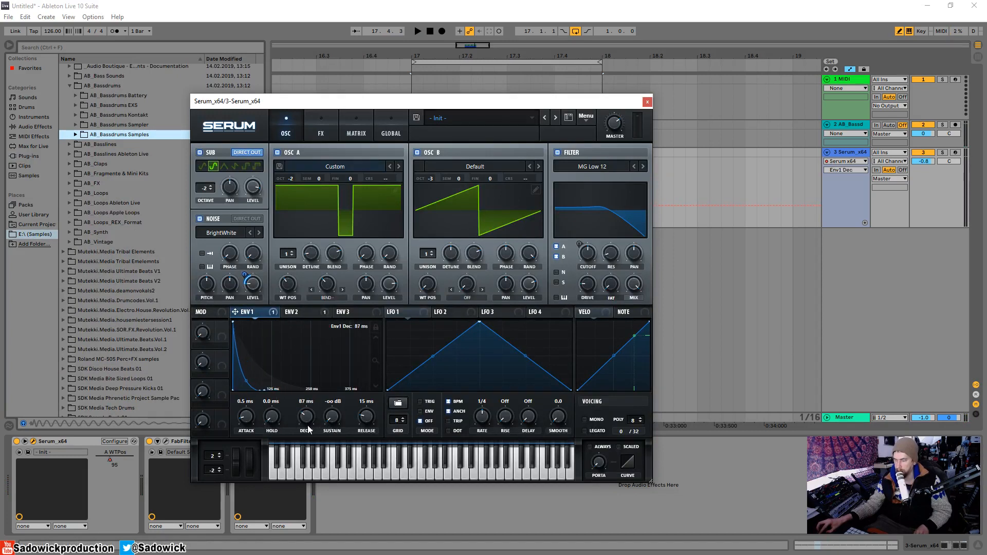
key("space")
left_click_drag(307, 429, 308, 427)
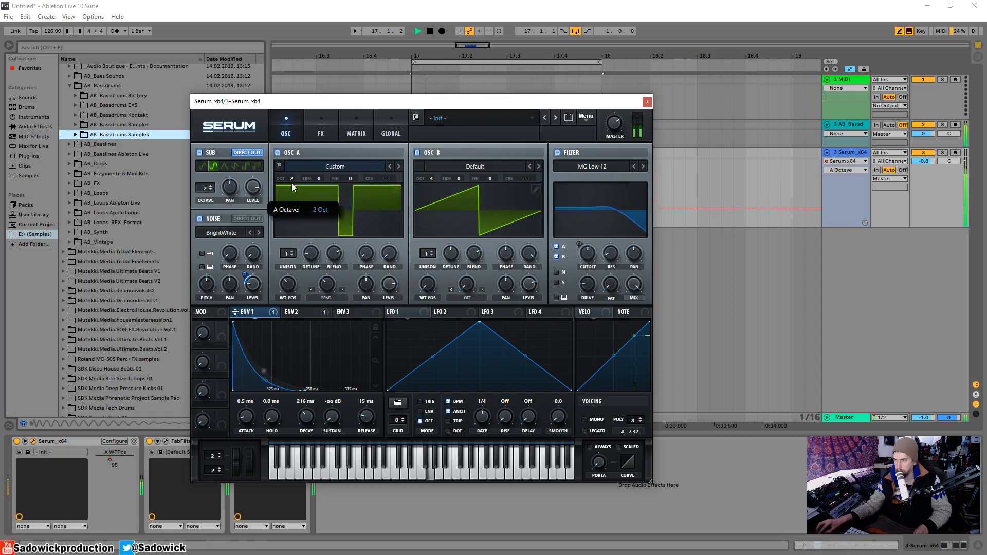
Try oscillator A at -3 octaves, return it to -2 octaves and stop playback.
left_click_drag(292, 183, 292, 191)
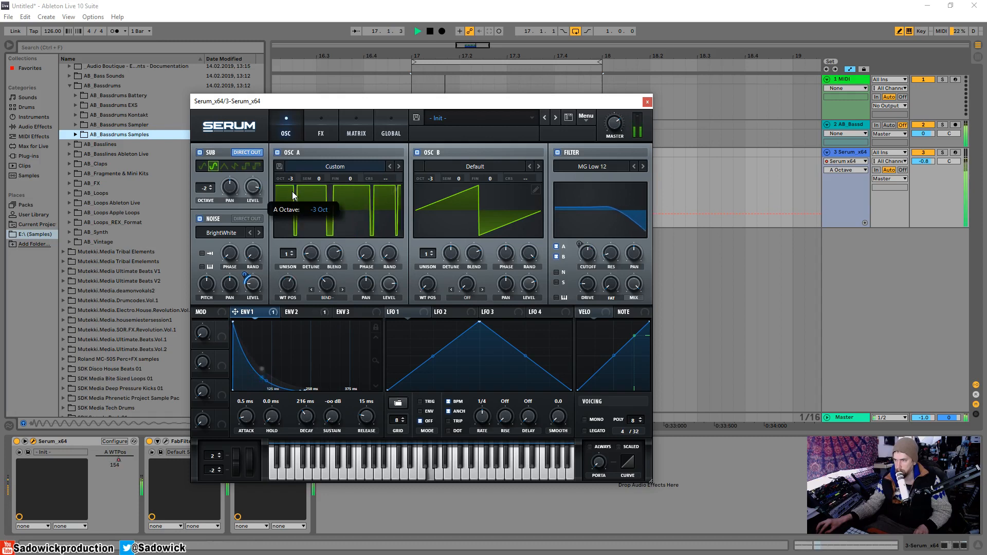
left_click_drag(293, 195, 295, 183)
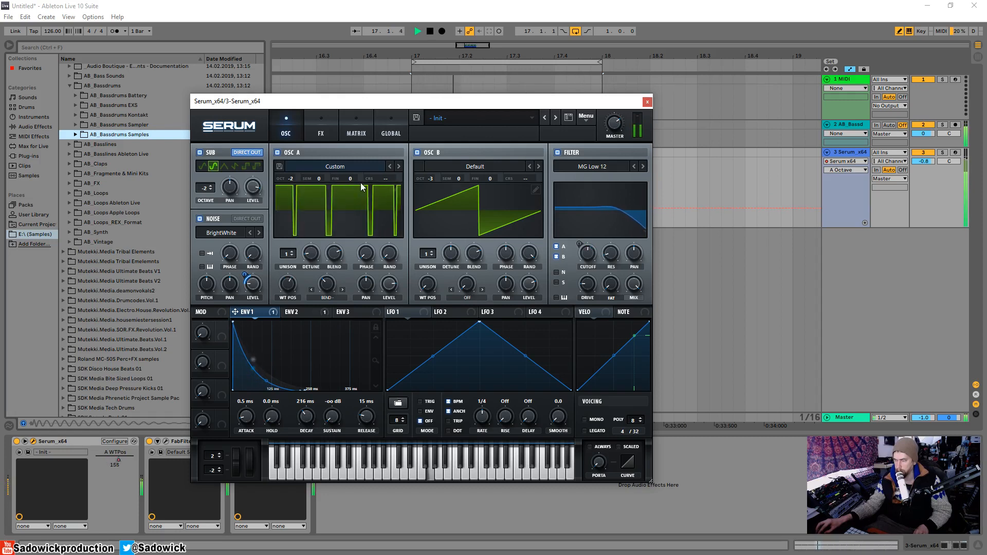
key("space")
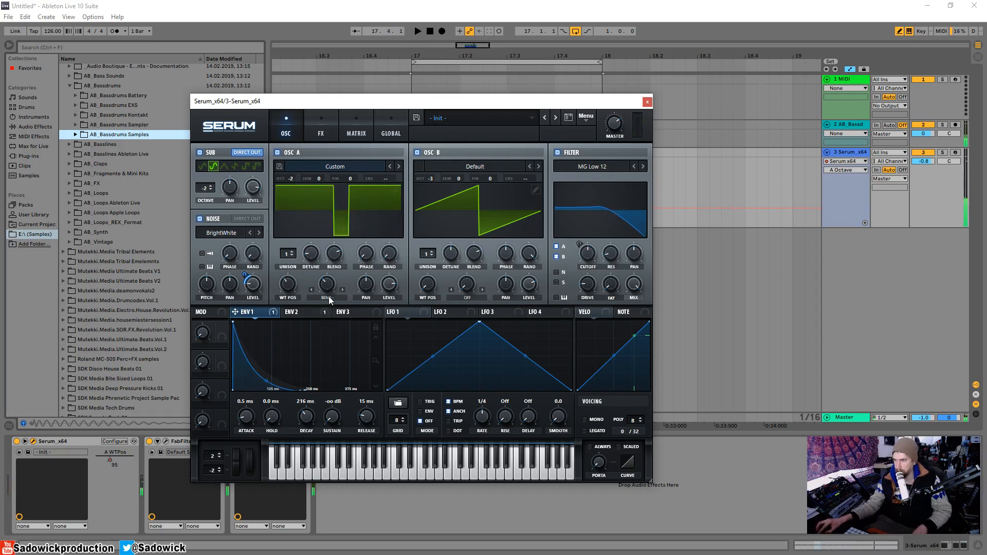
Restart playback, enable Serum's Mono voicing and close the Serum editor.
key("space")
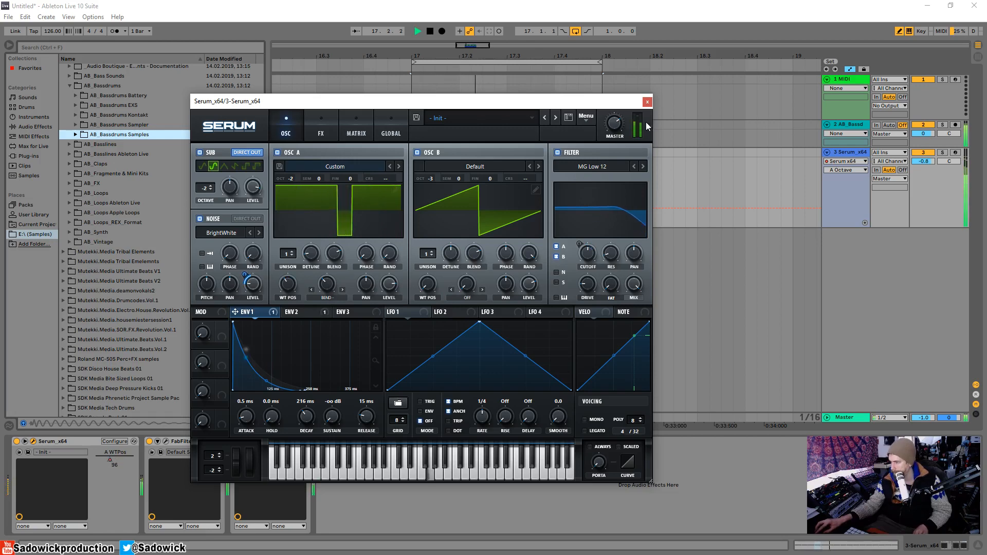
left_click(584, 420)
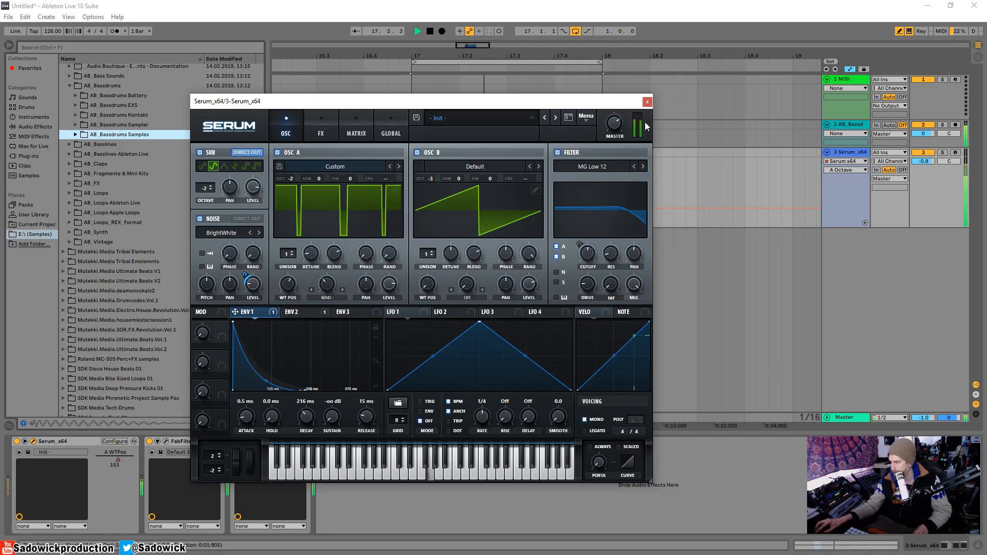
left_click(648, 101)
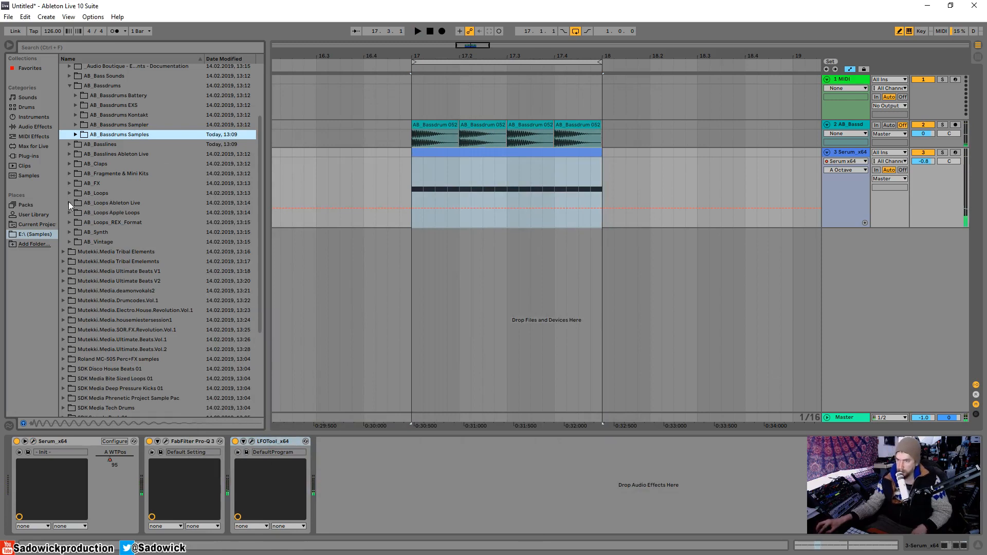
Expand the AB_Vintage folder and its AB_Vintage Samples subfolder to look through the sample categories.
left_click(72, 242)
left_click(76, 242)
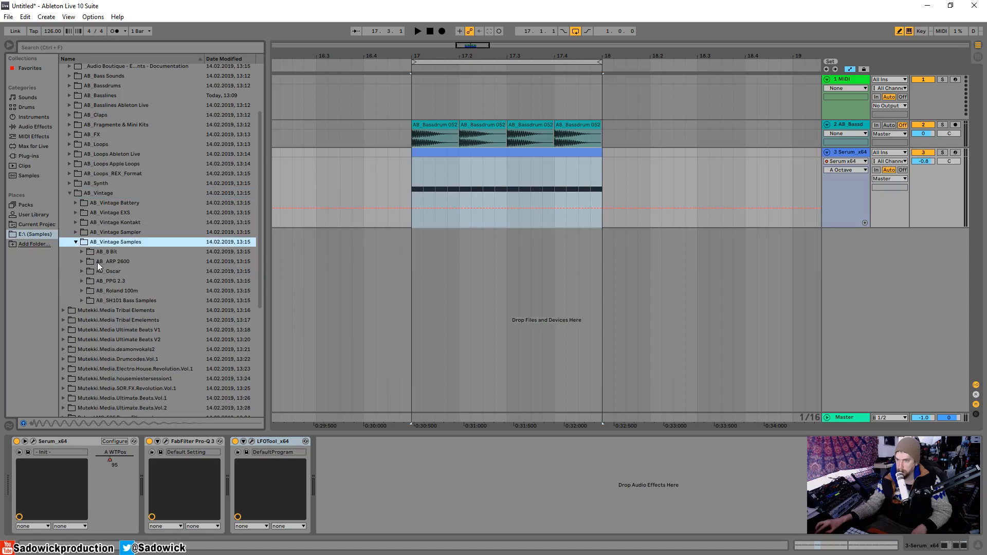
scroll(88, 222, "up", 3)
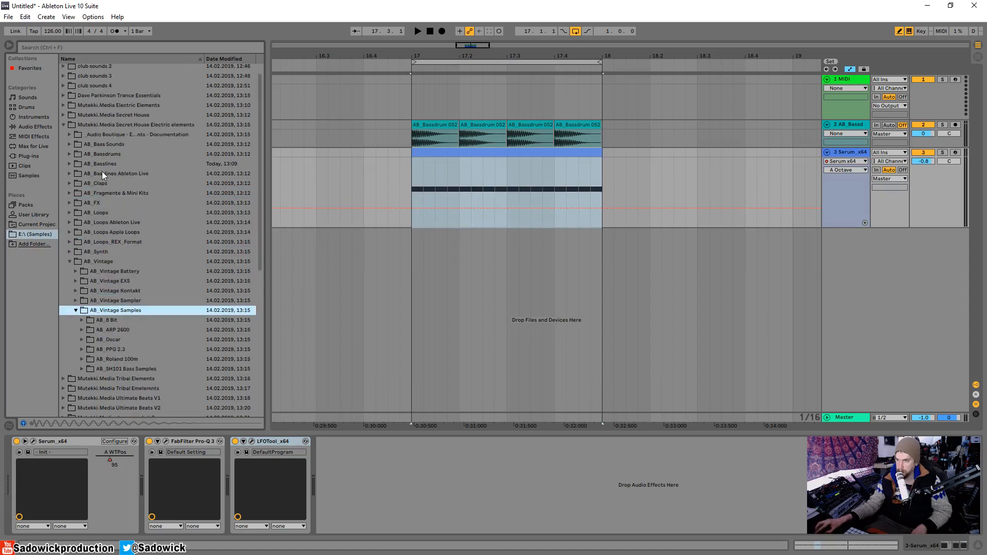
Audition hat loops from AB_HiHat Loops in the AB_Loops folder and place AB_HatLoop 15.wav on a new audio track at bar 17.
left_click(72, 212)
left_click(80, 233)
scroll(109, 259, "down", 3)
left_click(111, 260)
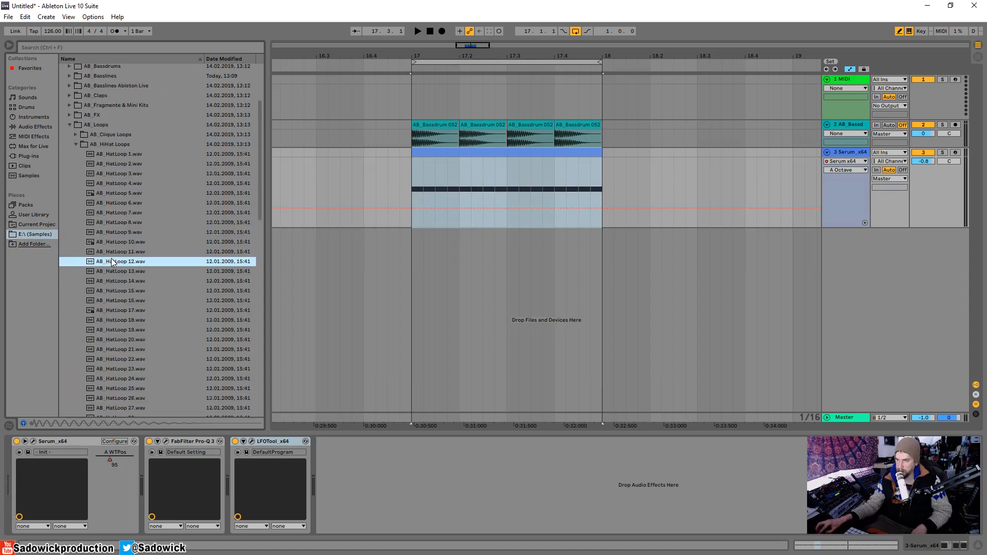
left_click(111, 272)
left_click(114, 290)
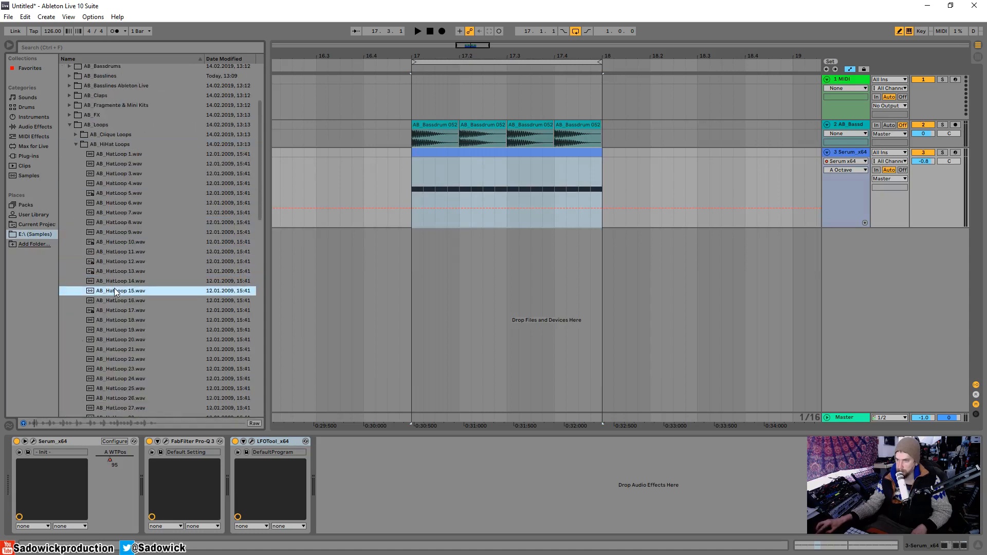
left_click_drag(115, 290, 413, 246)
Play the arrangement, lower the hat loop track's volume to -13.0 dB, and reduce the Serum track's height.
key("space")
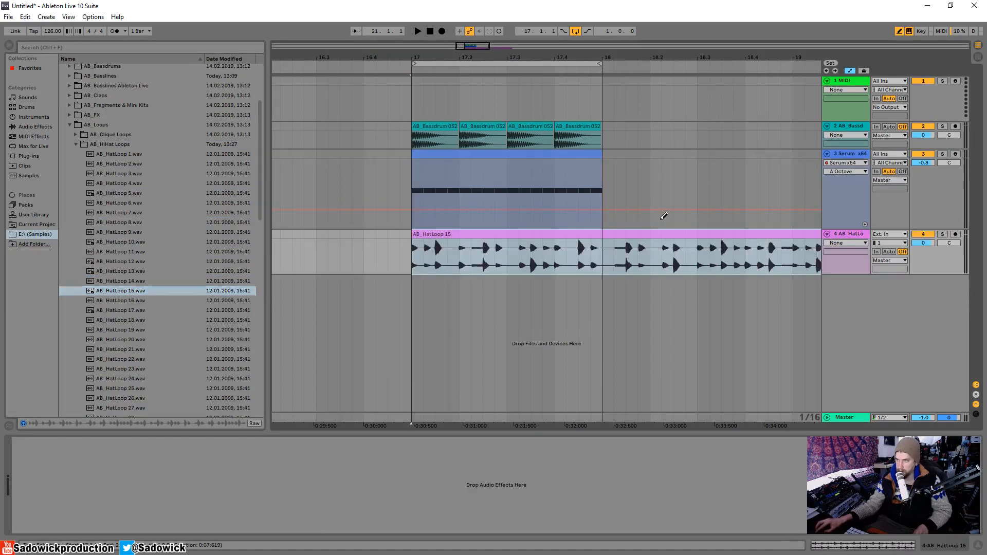
left_click_drag(924, 243, 924, 256)
left_click_drag(956, 186, 956, 168)
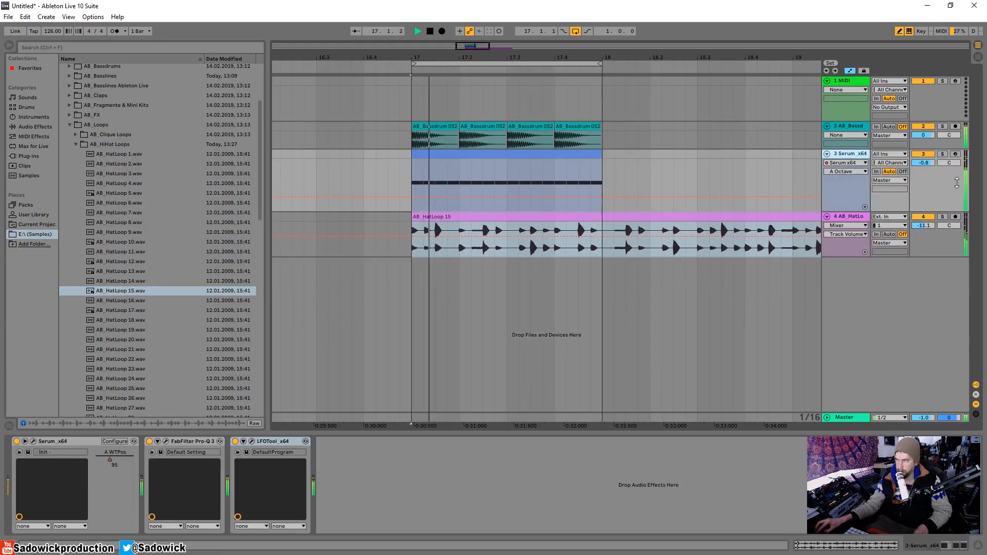
left_click_drag(929, 225, 930, 229)
key("space")
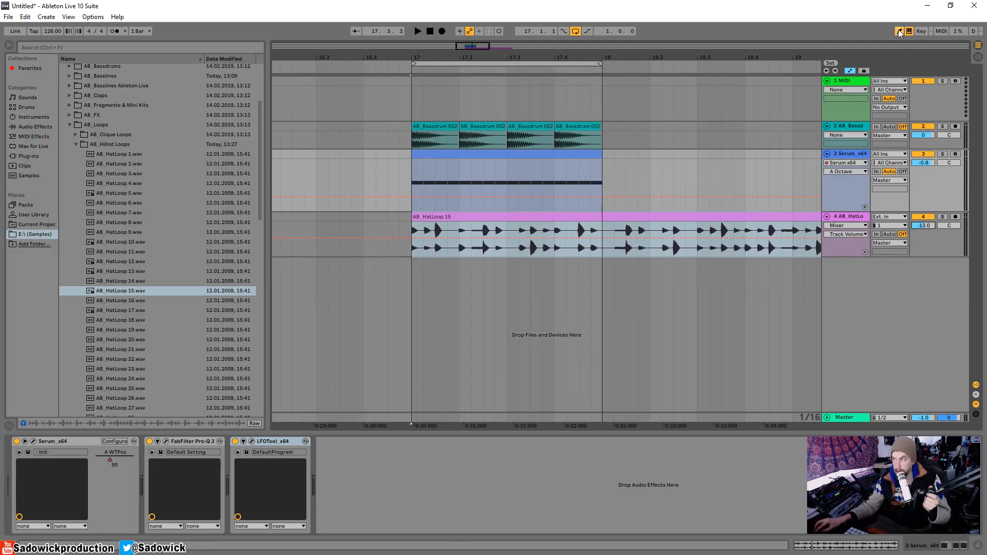
left_click_drag(953, 195, 952, 187)
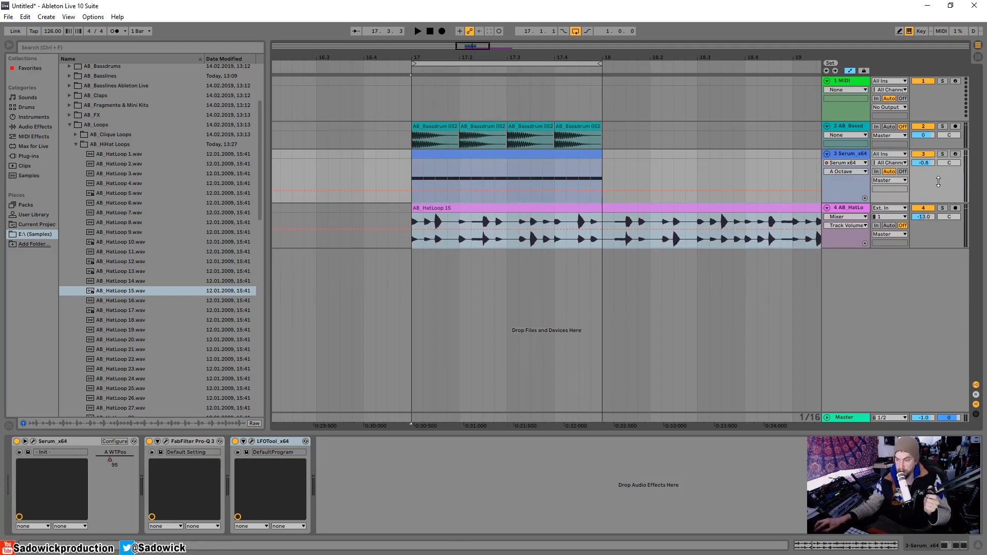